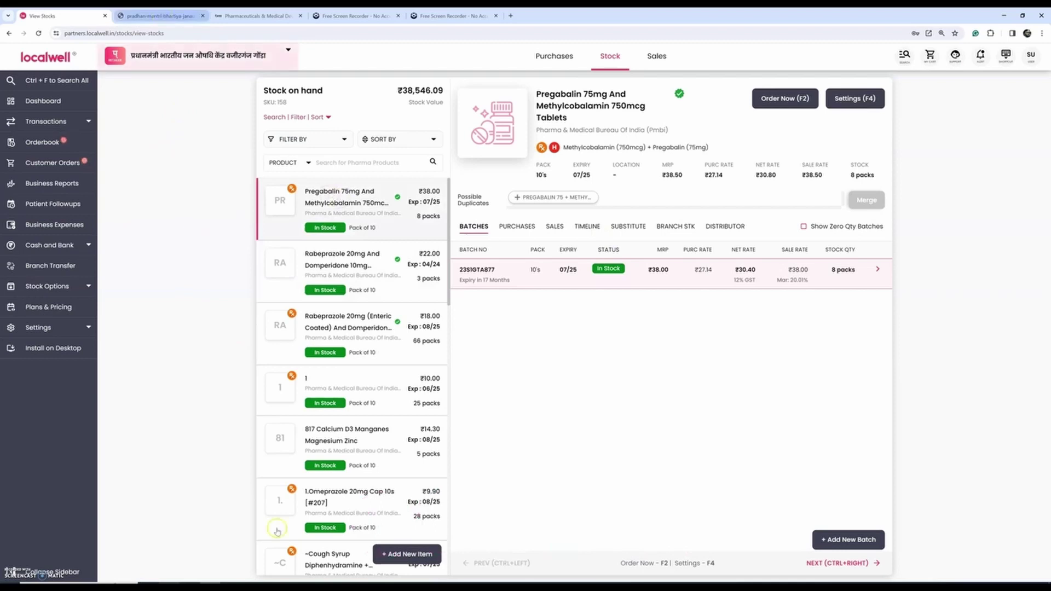
key(alt+Tab)
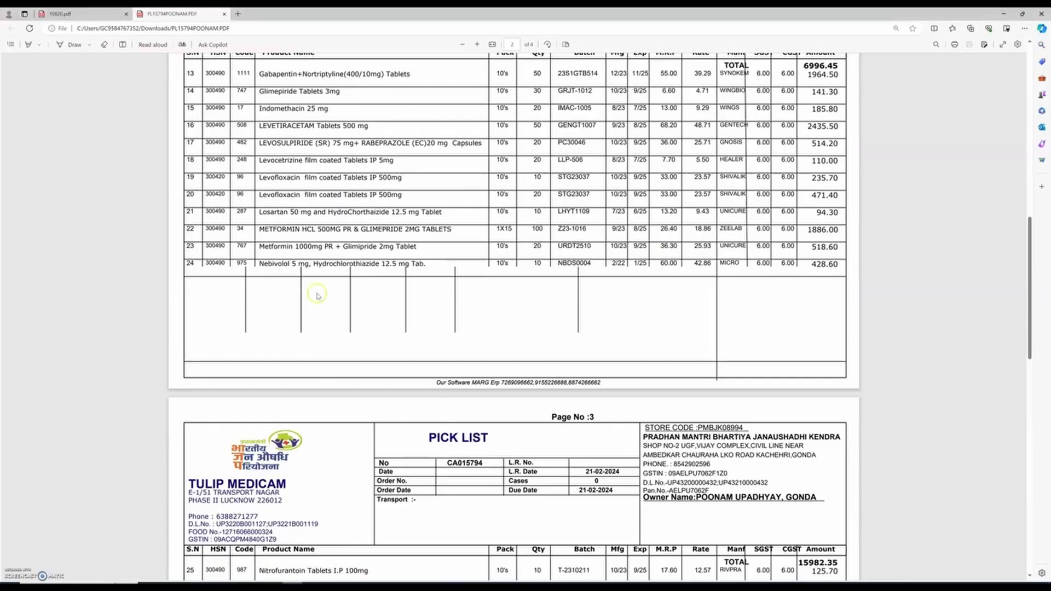
click(83, 13)
scroll(428, 206, up, 5)
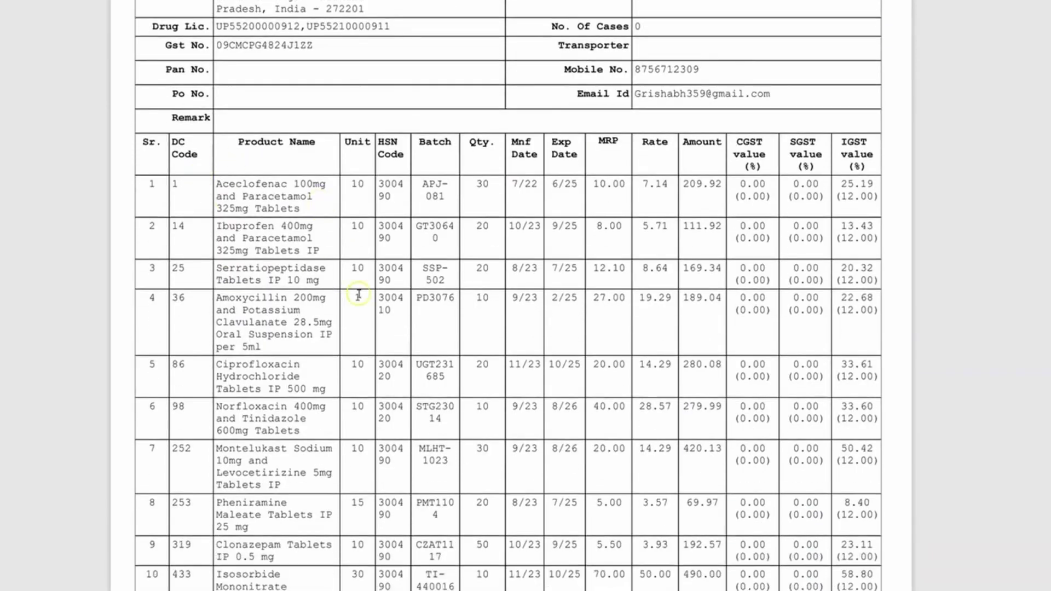
scroll(394, 342, down, 5)
scroll(378, 361, down, 5)
scroll(364, 387, down, 5)
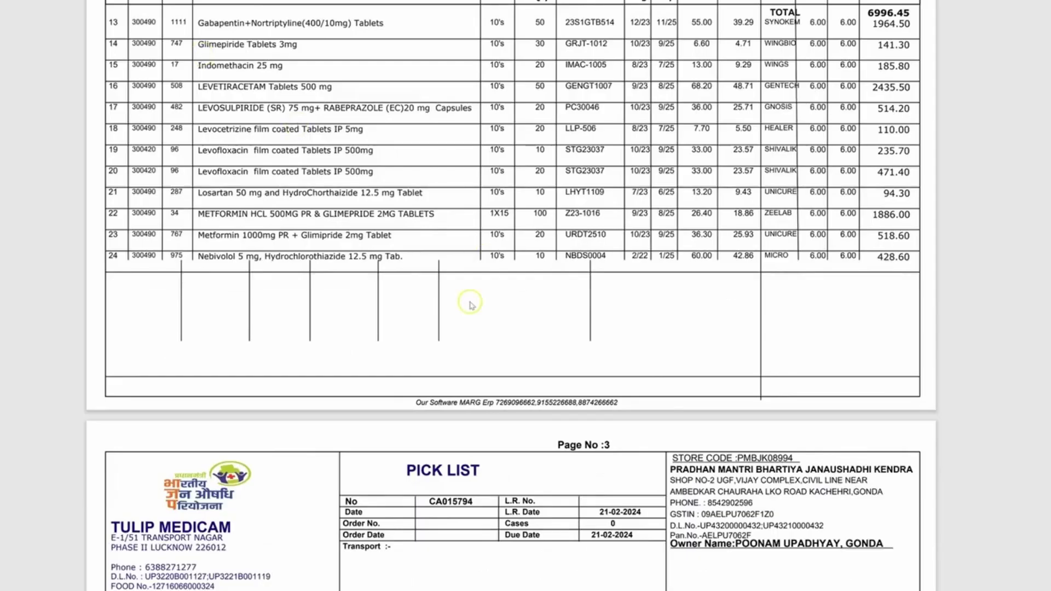
scroll(471, 304, up, 5)
scroll(410, 296, up, 2)
scroll(310, 278, up, 5)
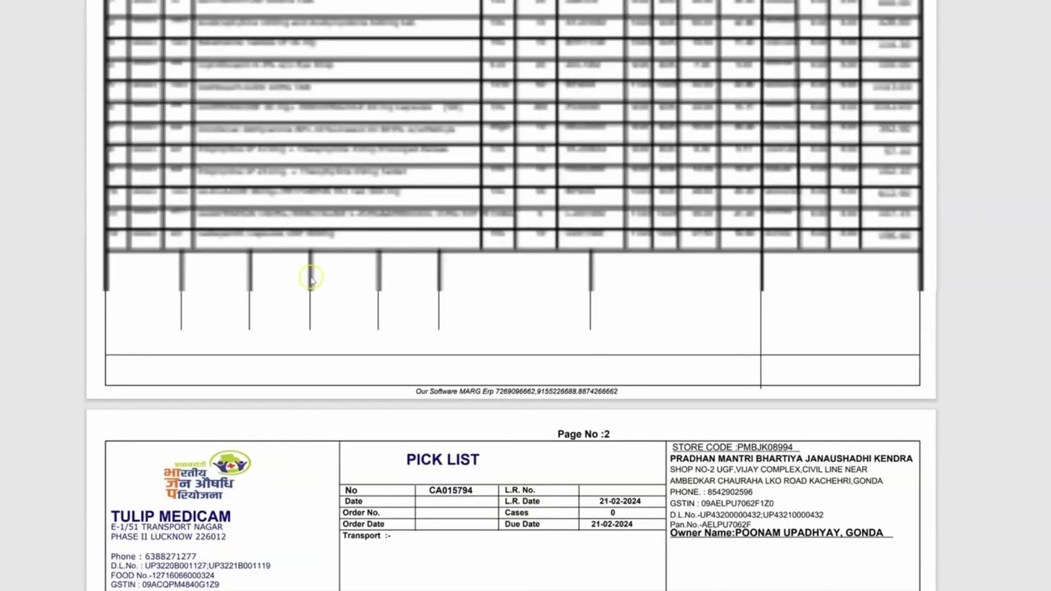
scroll(310, 277, up, 5)
scroll(653, 365, down, 8)
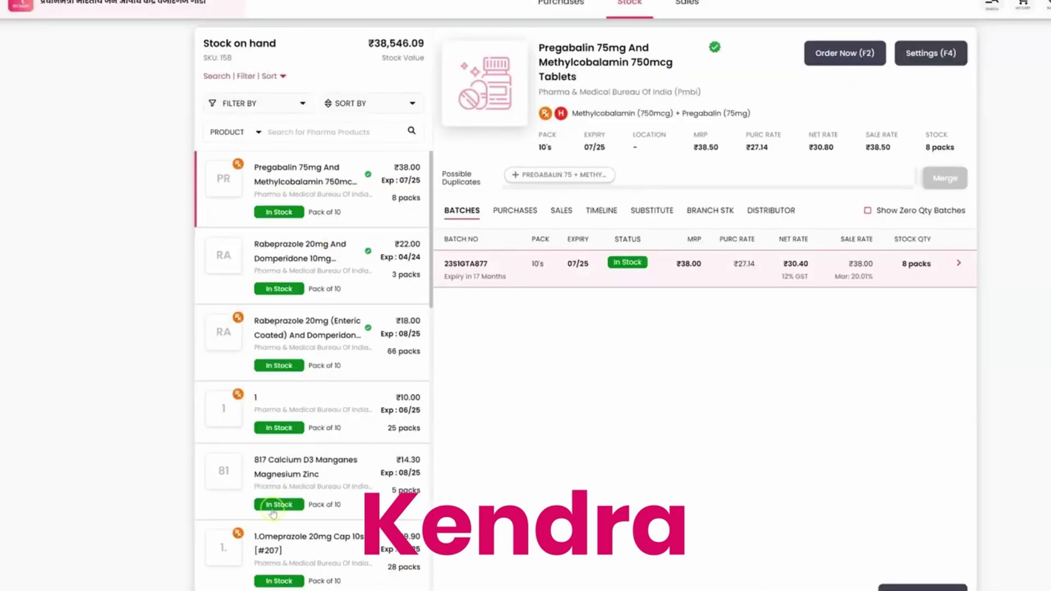
- Start a new purchase and import the 10820.pdf supplier invoice into it
click(556, 6)
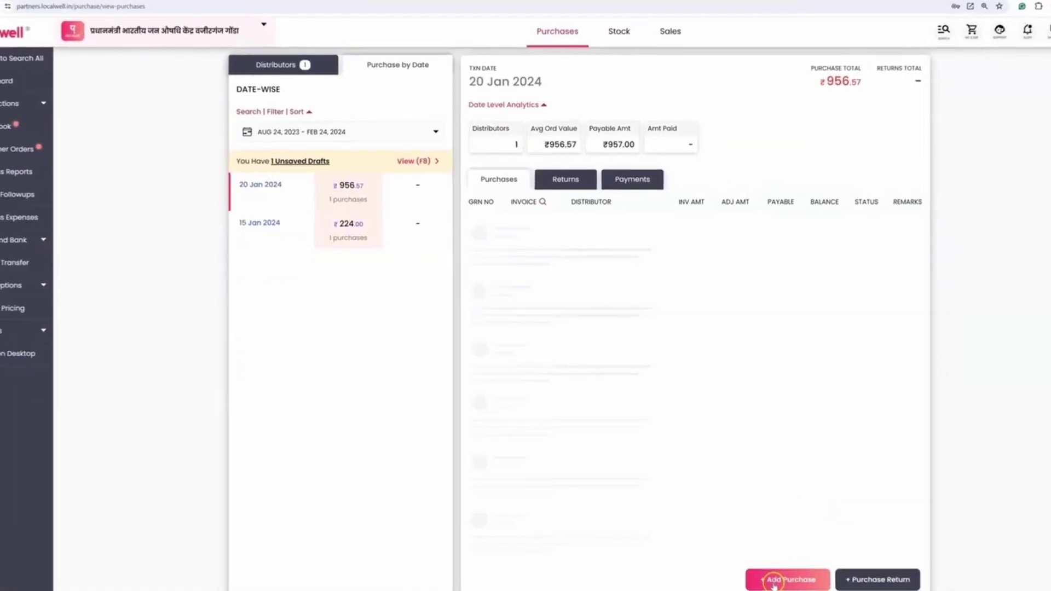
click(780, 572)
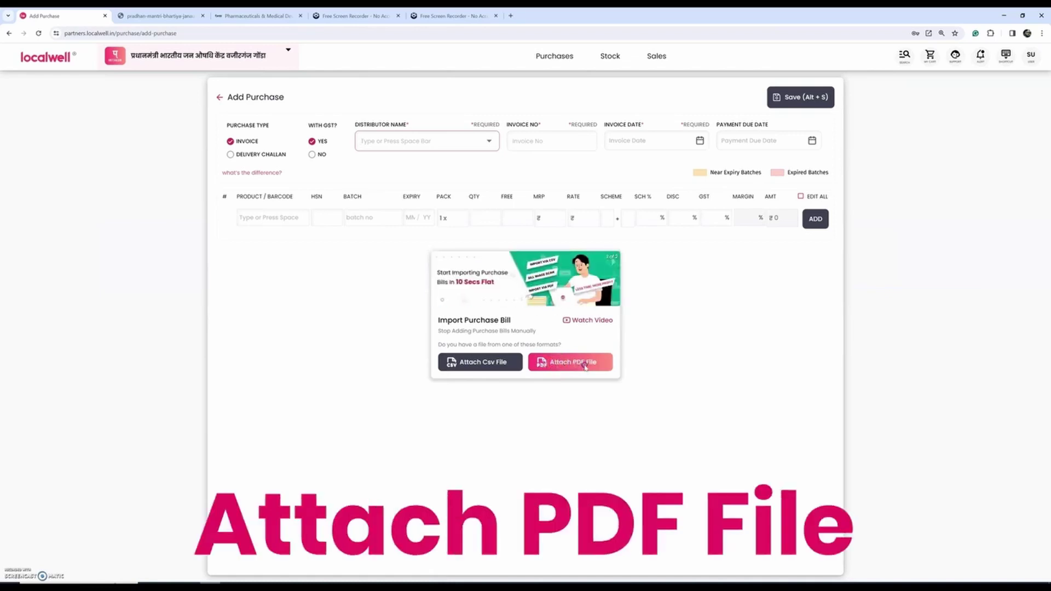
click(565, 361)
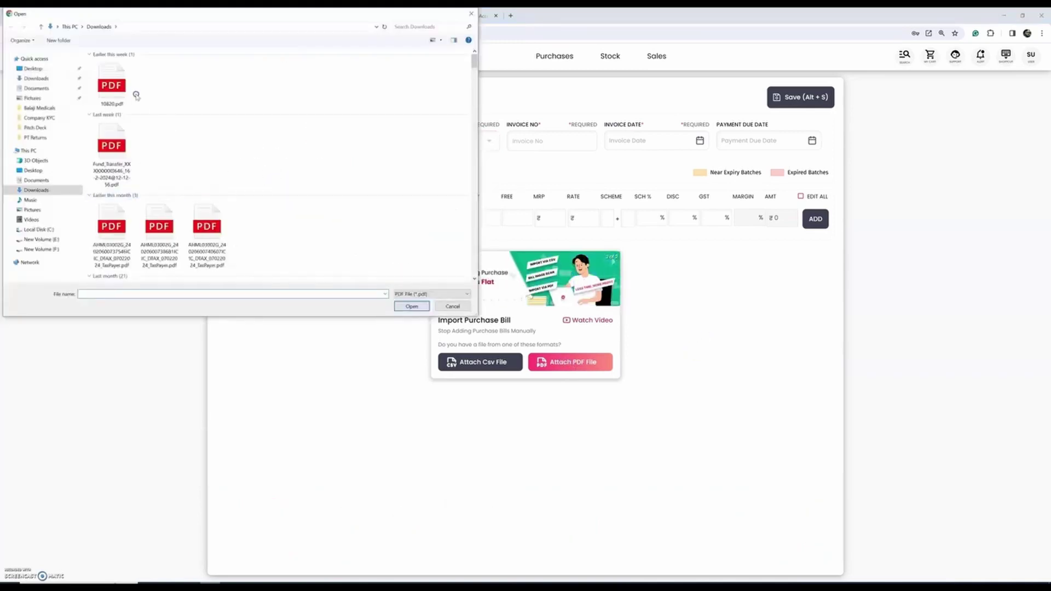
click(117, 151)
click(412, 306)
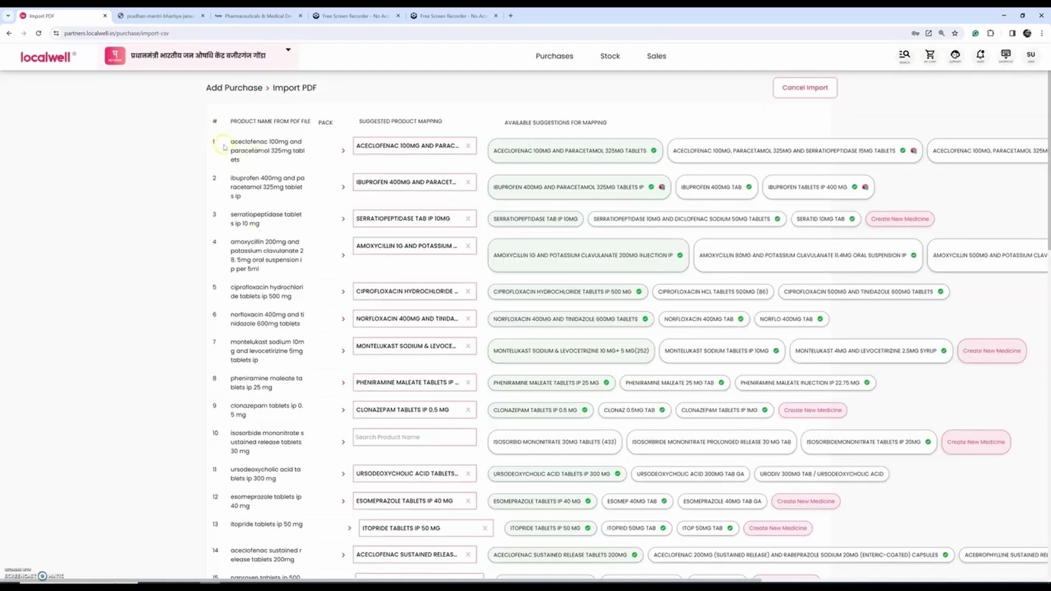
scroll(253, 187, down, 5)
scroll(252, 246, down, 5)
scroll(239, 329, down, 5)
scroll(226, 374, down, 3)
scroll(214, 345, up, 5)
scroll(197, 312, up, 5)
scroll(184, 293, up, 3)
scroll(184, 292, up, 8)
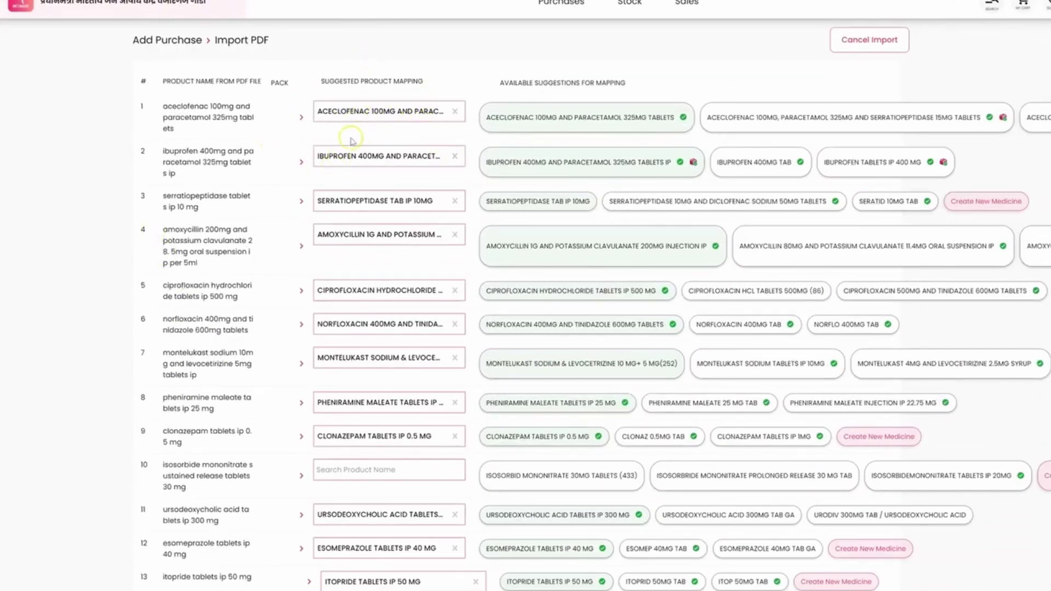
scroll(449, 161, down, 5)
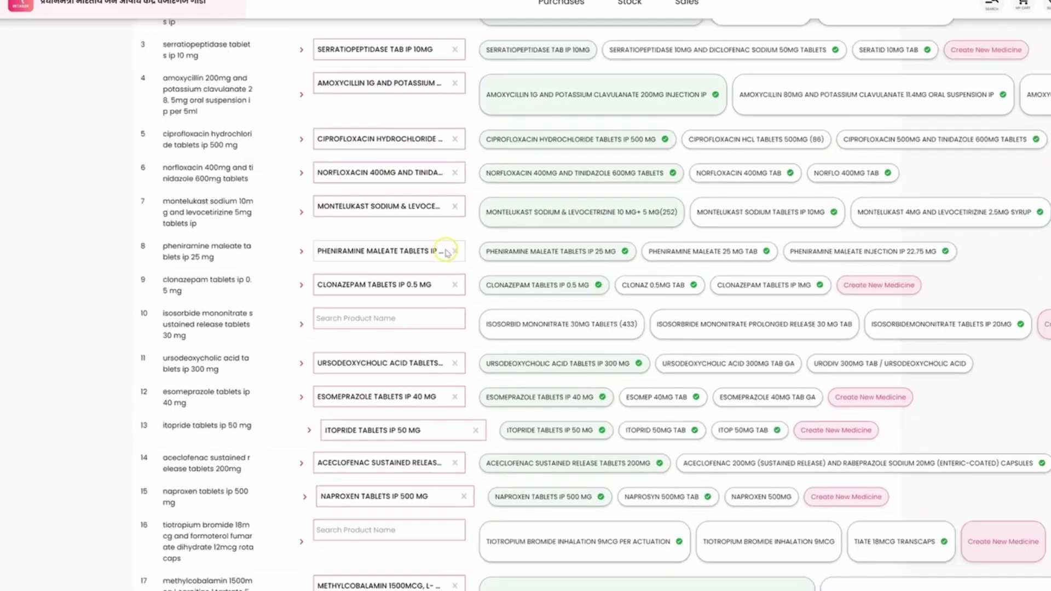
scroll(493, 197, down, 3)
- Map rows 10, 16, 24 and 31 to Isosorbide Mononitrate 30mg, tiotropium, Chlorthalidone 12.5mg and Glaritus Dispopen
click(542, 223)
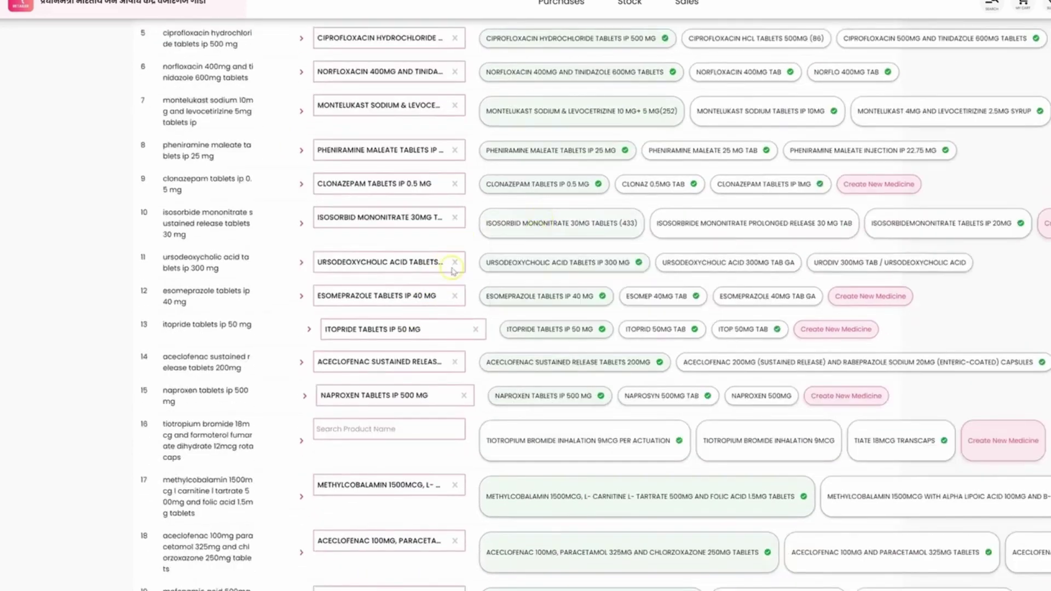
scroll(542, 246, down, 5)
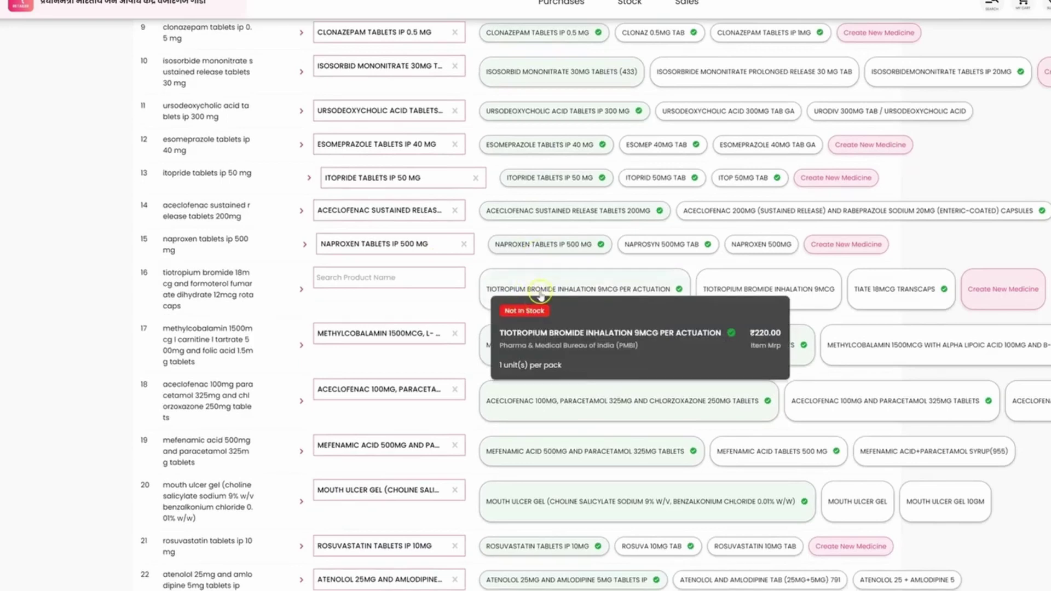
click(575, 289)
scroll(451, 286, down, 10)
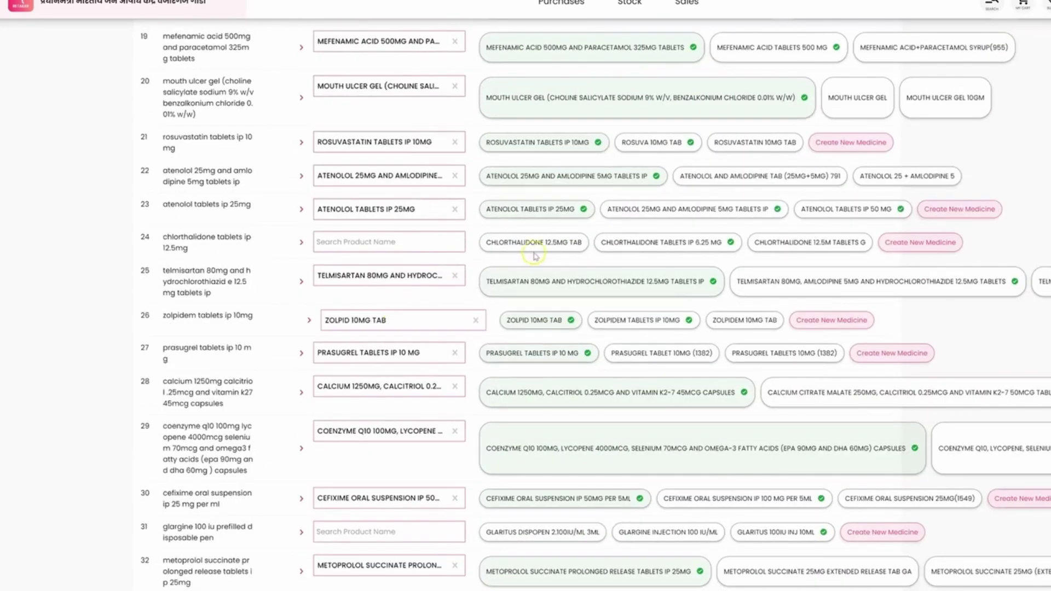
click(534, 242)
scroll(534, 246, down, 10)
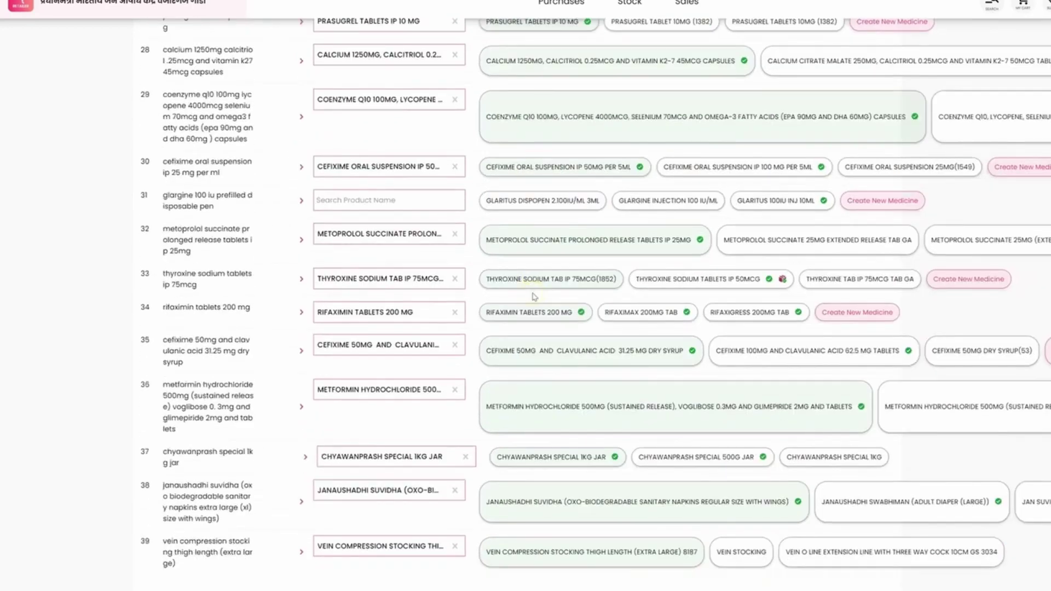
click(542, 201)
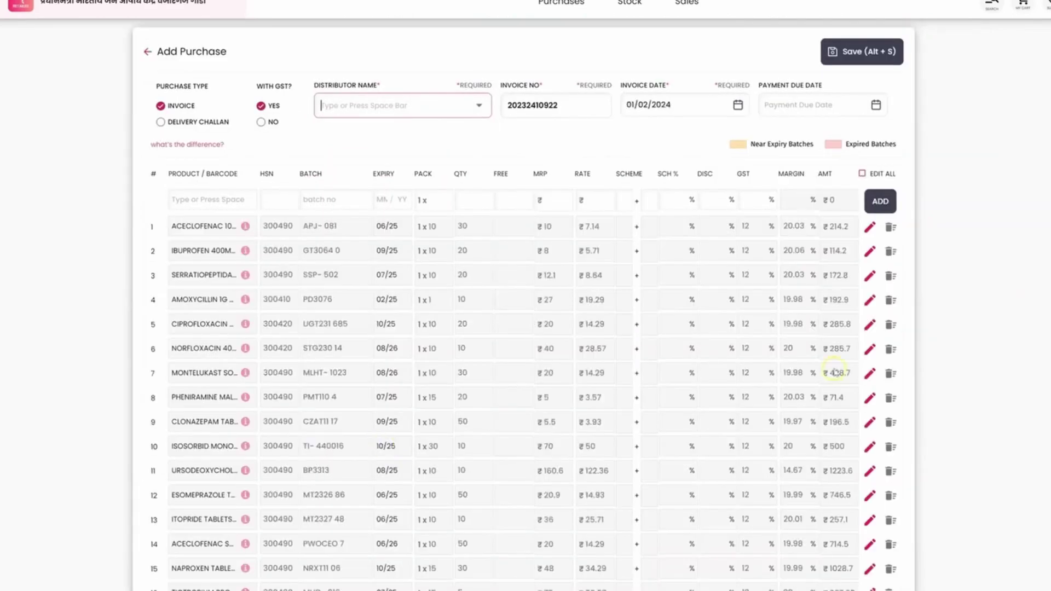
scroll(788, 477, down, 3)
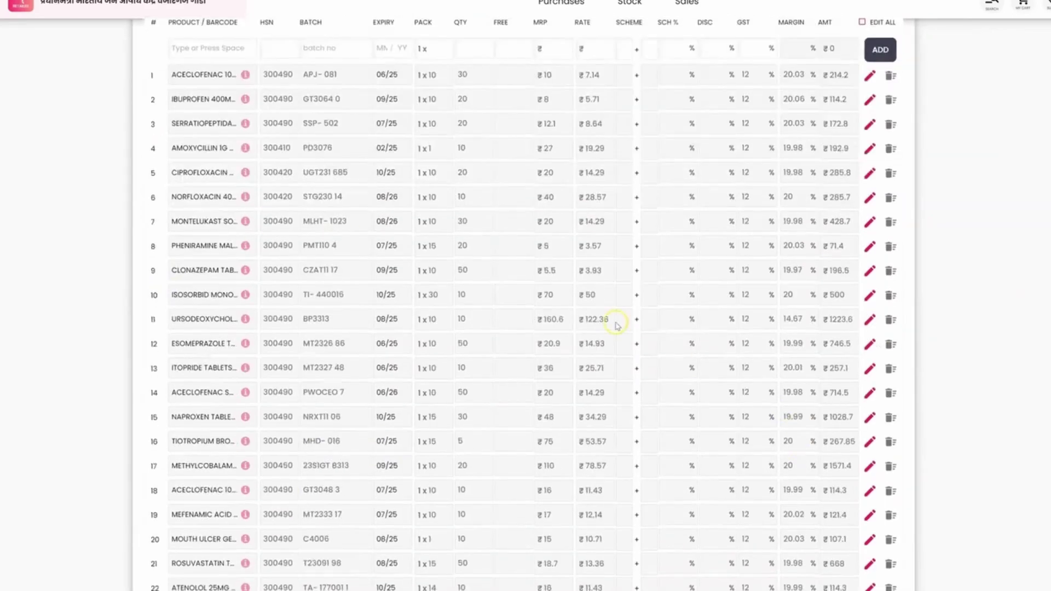
scroll(624, 328, up, 2)
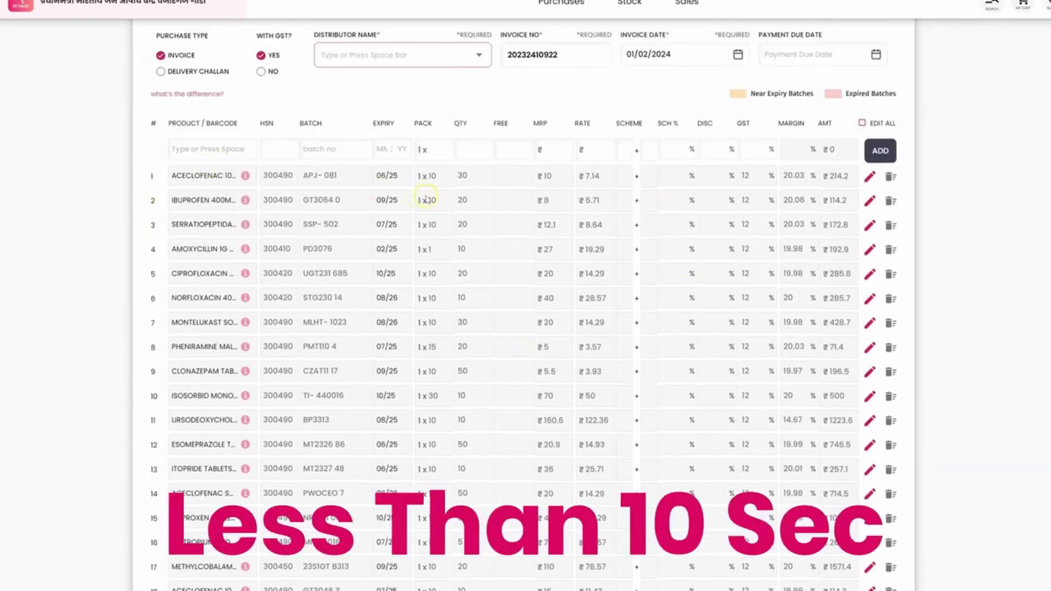
scroll(428, 200, up, 1)
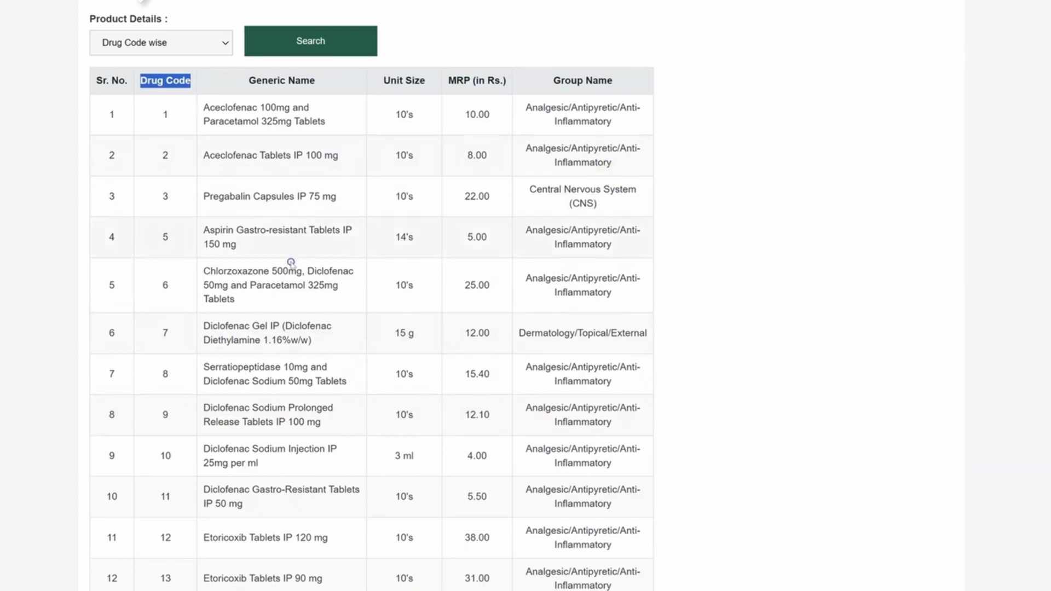
scroll(290, 263, down, 3)
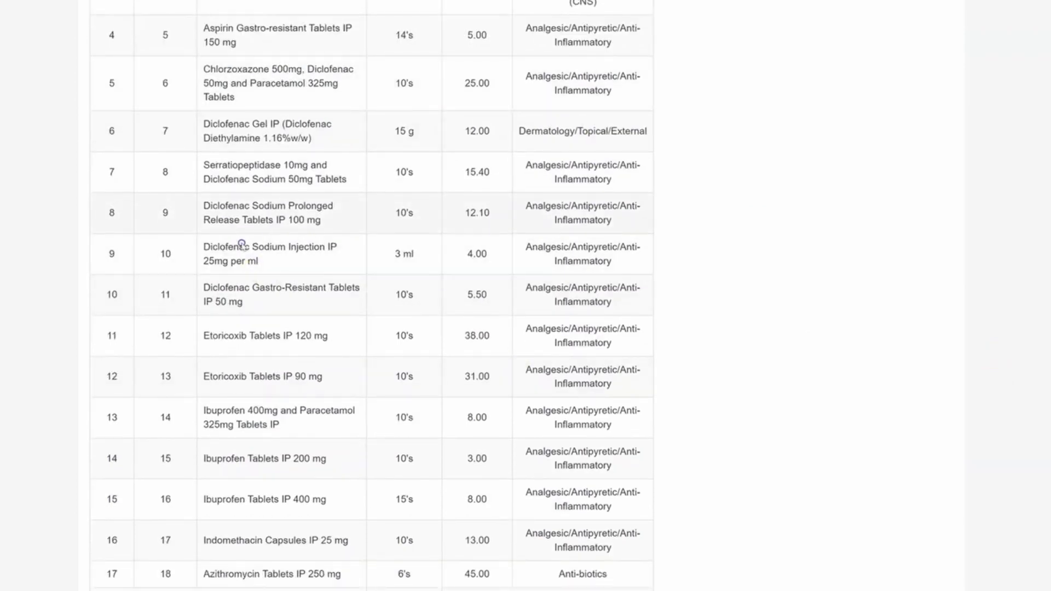
scroll(279, 289, down, 5)
scroll(216, 330, down, 1)
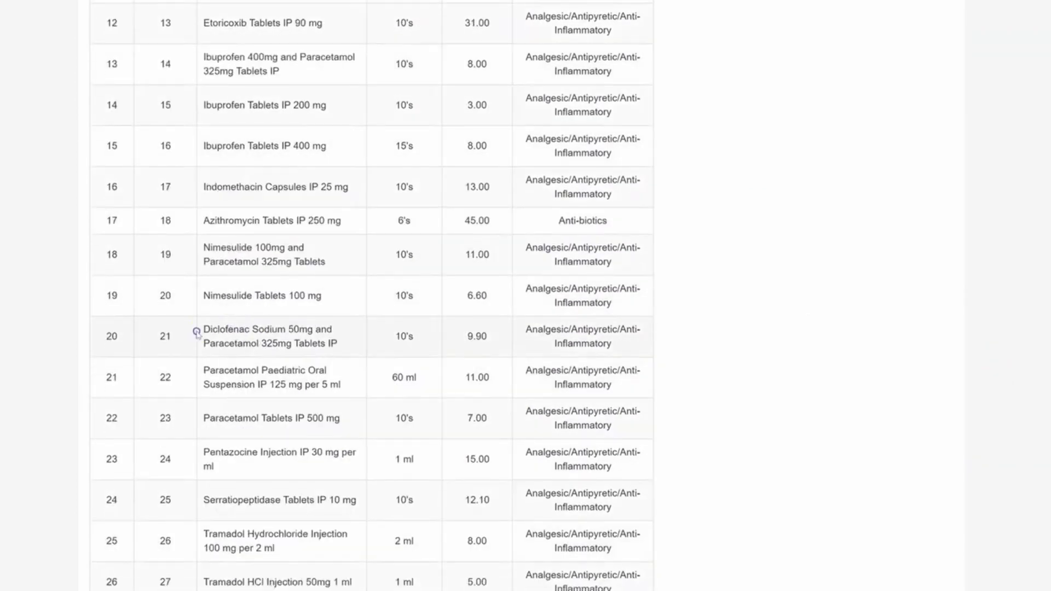
drag(197, 332, 338, 344)
scroll(291, 310, down, 4)
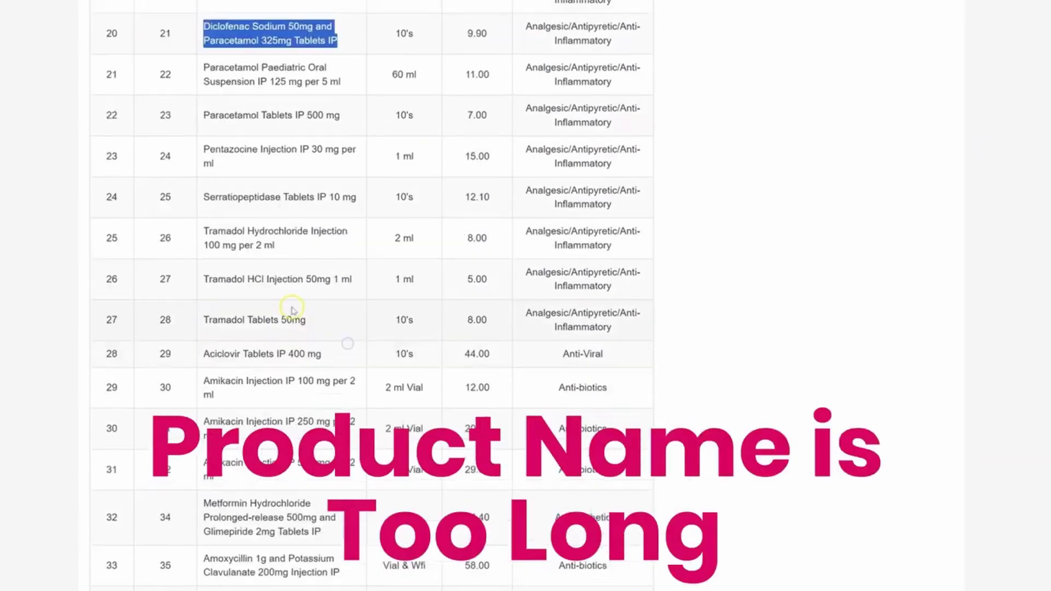
scroll(291, 310, down, 4)
- Highlight 'Metformin Hydrochloride' in the product name and the Drug Code column heading
drag(203, 250, 325, 284)
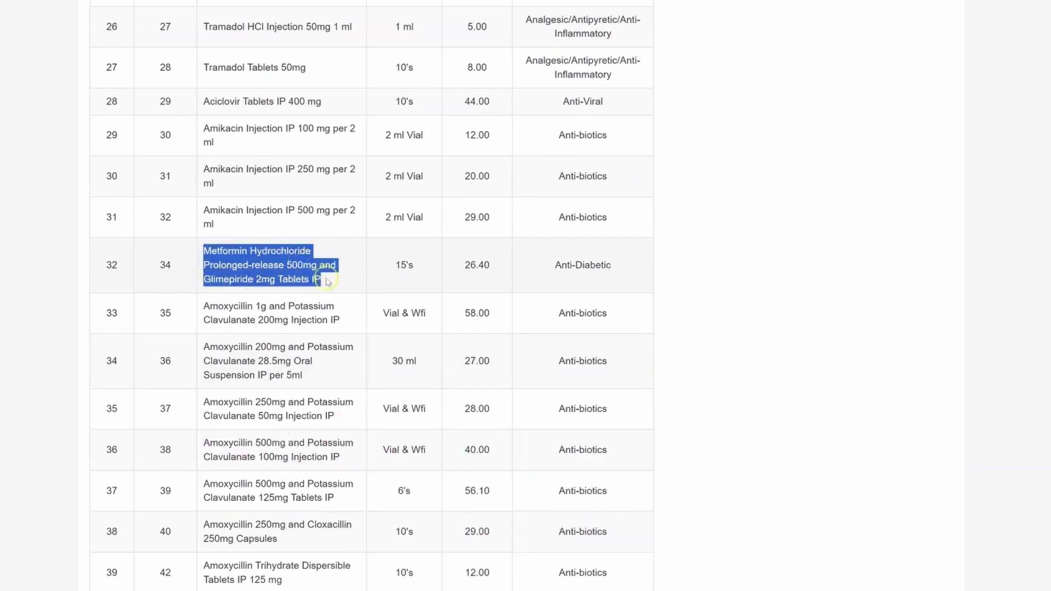
click(327, 279)
scroll(327, 279, up, 1)
drag(204, 300, 314, 304)
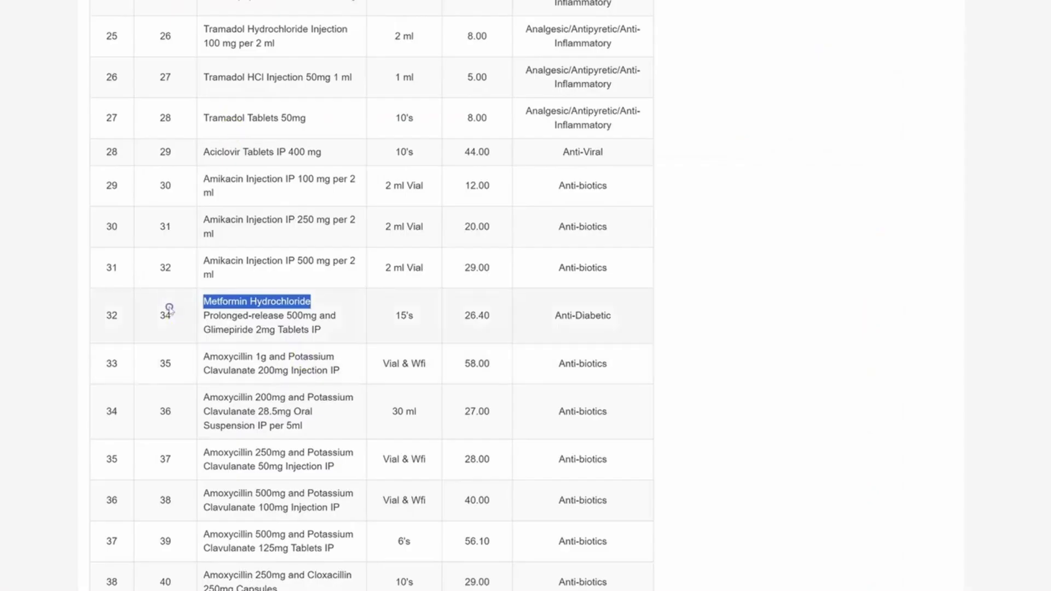
scroll(170, 307, up, 6)
scroll(169, 307, up, 6)
scroll(170, 308, up, 6)
scroll(169, 307, up, 4)
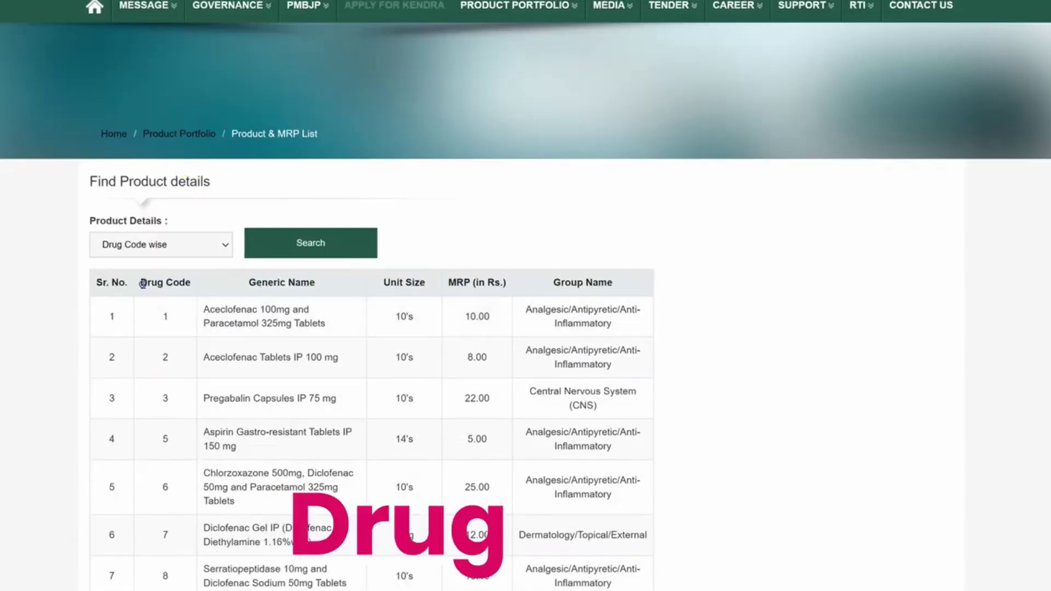
double_click(142, 283)
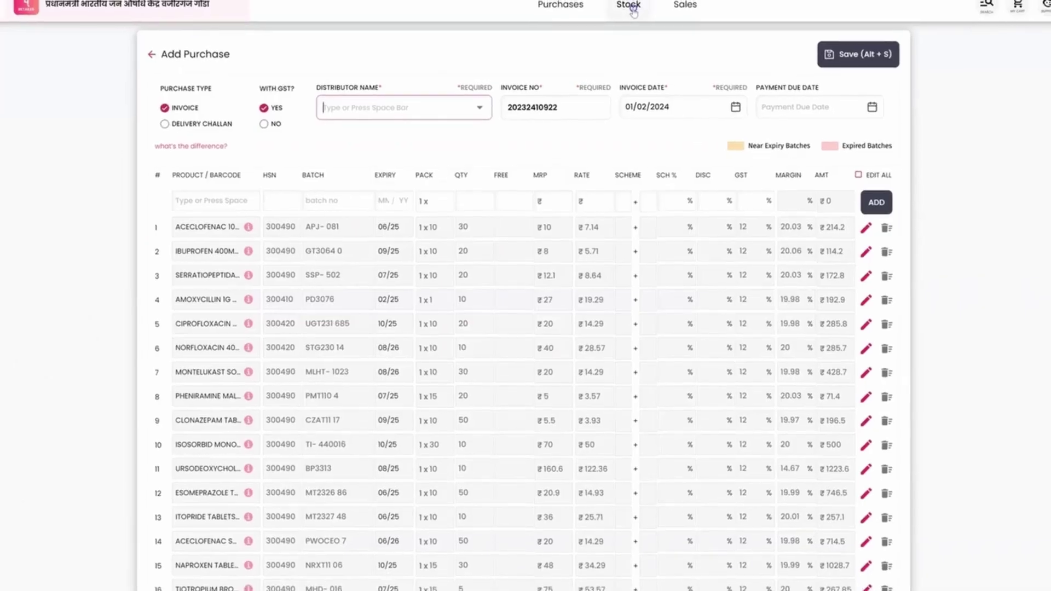
- In Stock, highlight the PMBI manufacturer and the Pregabalin-Methylcobalamin composition
click(630, 4)
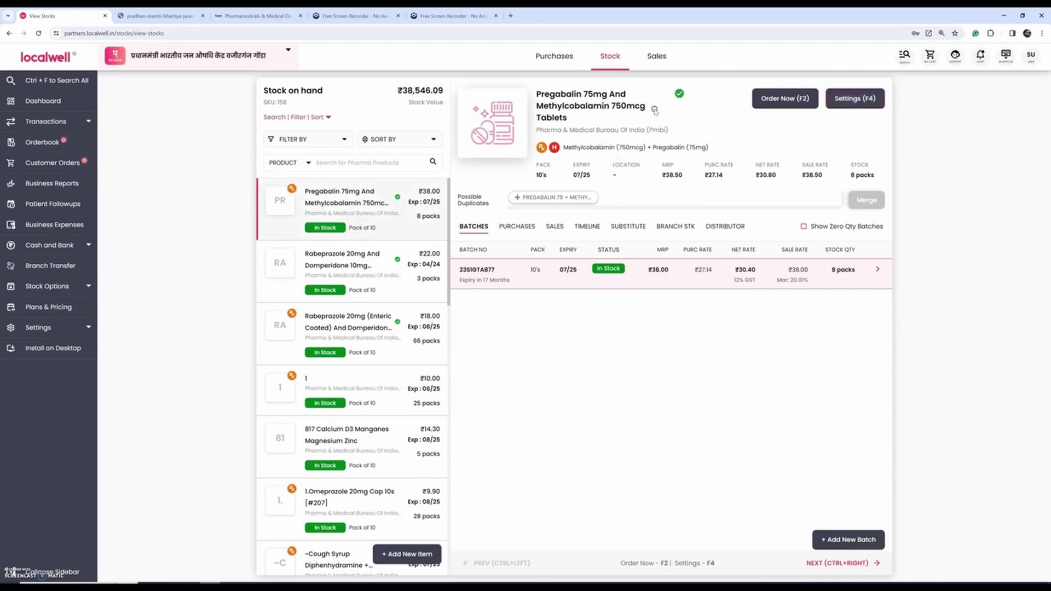
triple_click(579, 129)
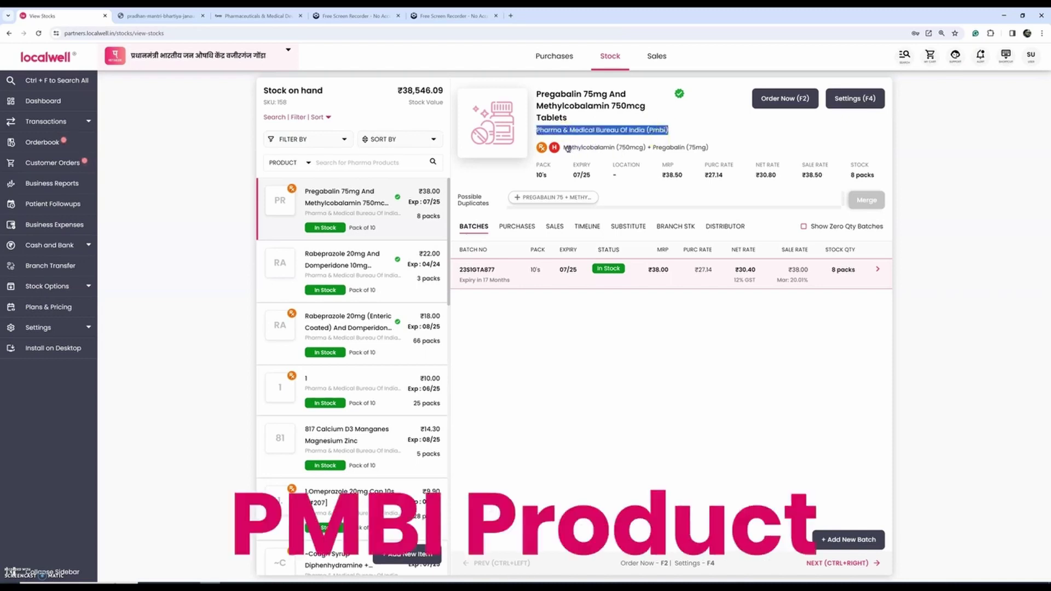
drag(565, 147, 710, 148)
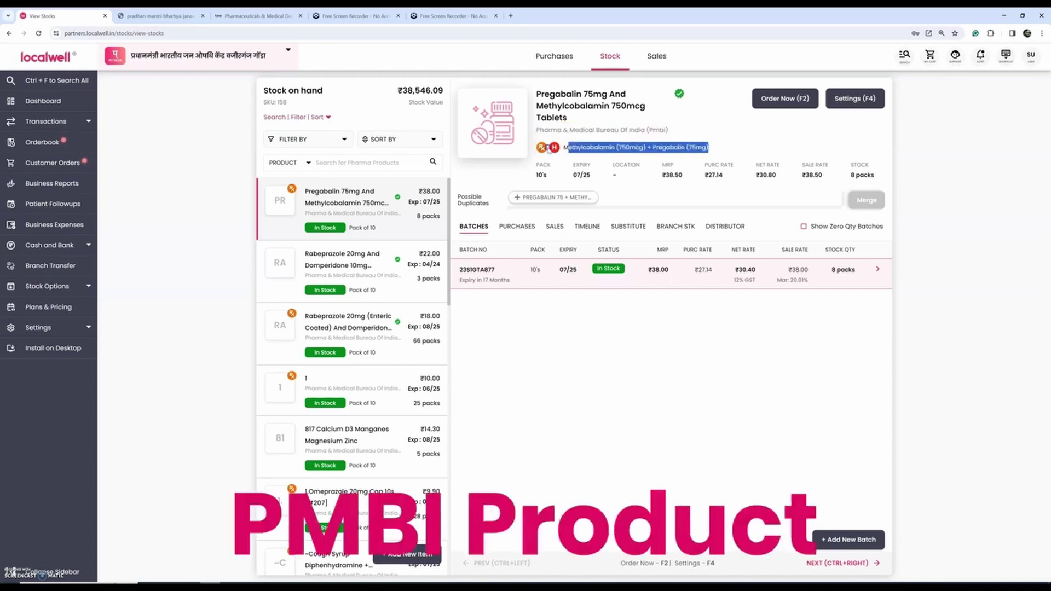
click(554, 147)
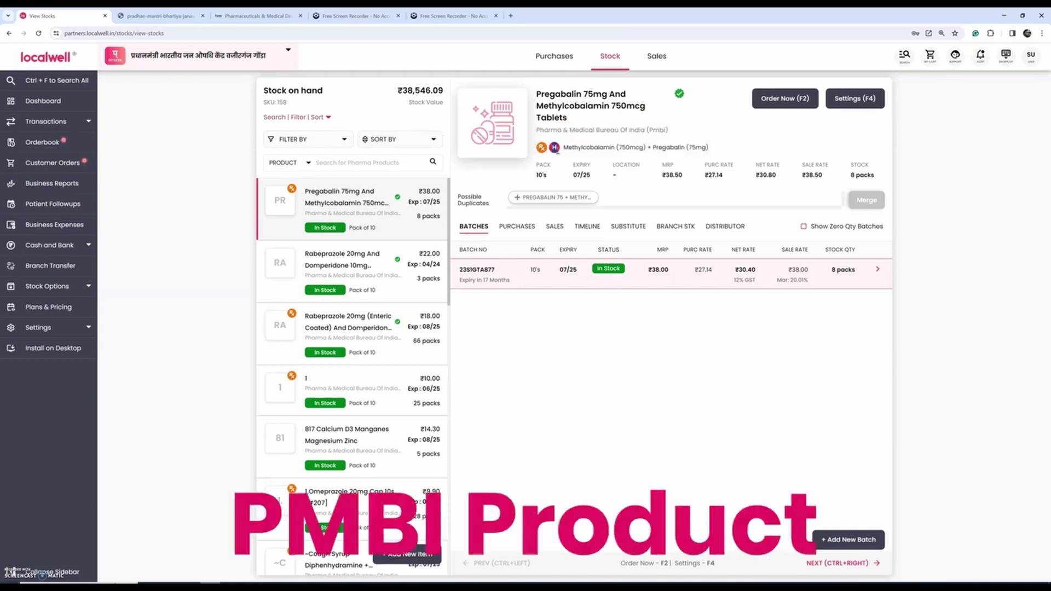
- Confirm the product's settings show PMBJK drug code 598, then close them
click(854, 99)
drag(529, 303, 595, 306)
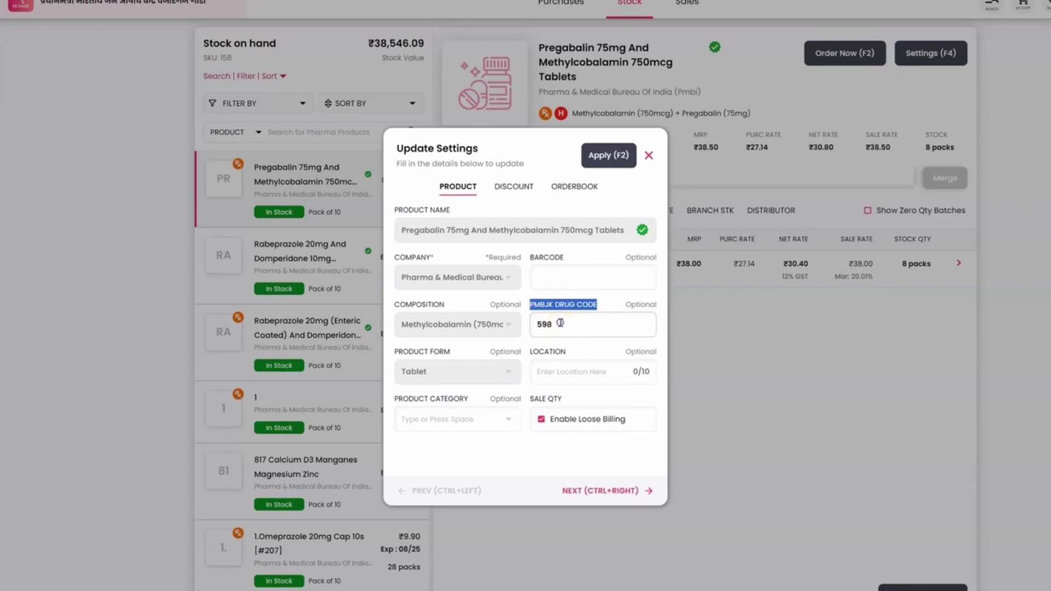
double_click(559, 323)
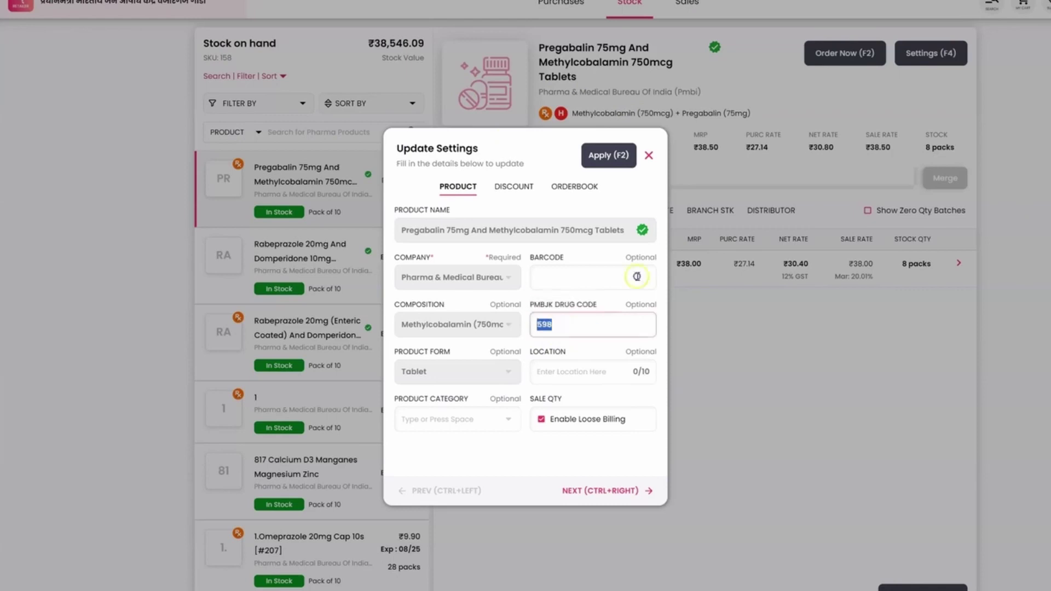
click(649, 155)
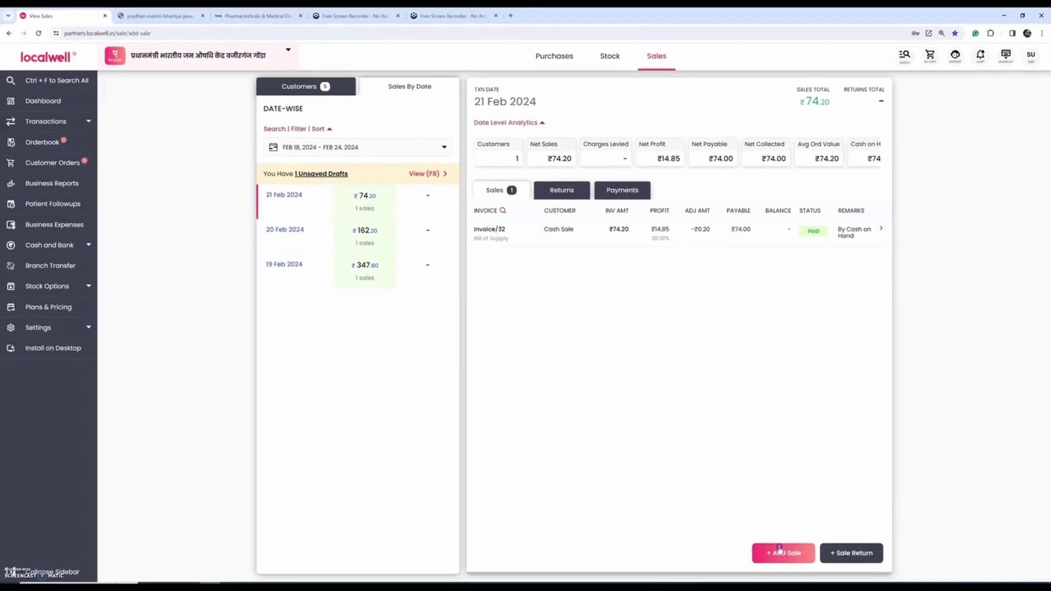
- Add 2 packs of Pregabalin 75mg and Methylcobalamin 750mcg to a new sale via drug code 598
click(782, 553)
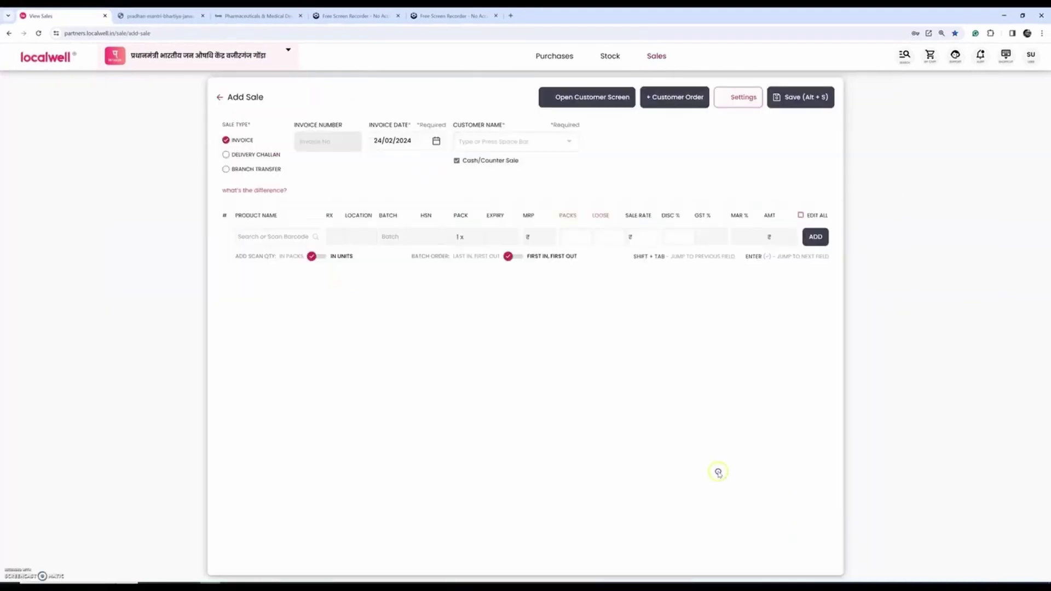
click(258, 237)
text(598)
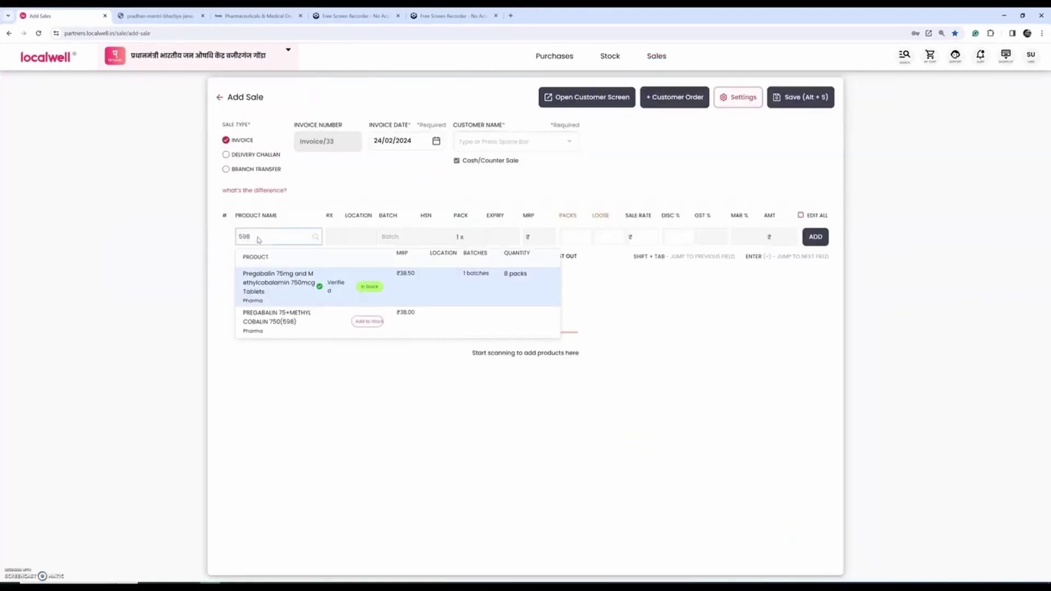
key(Return)
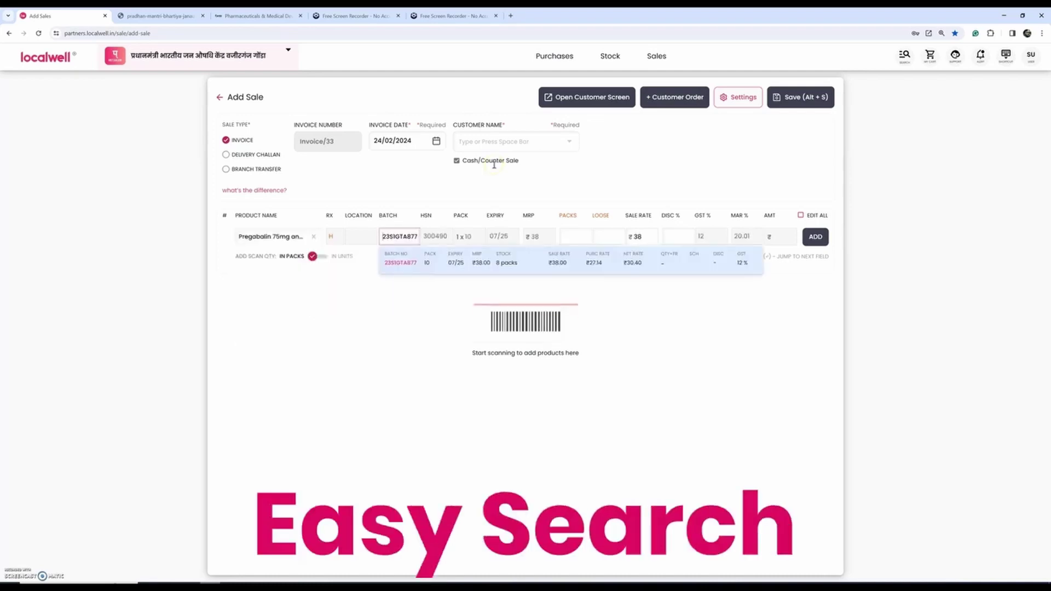
key(Return)
key(Tab)
key(Return)
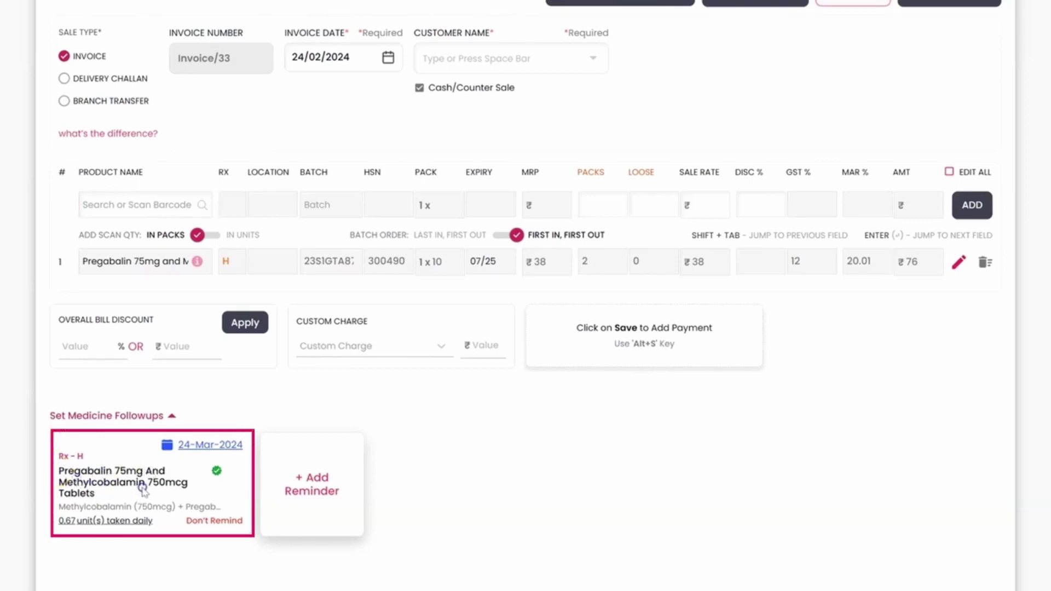
double_click(581, 261)
key(shift+Tab)
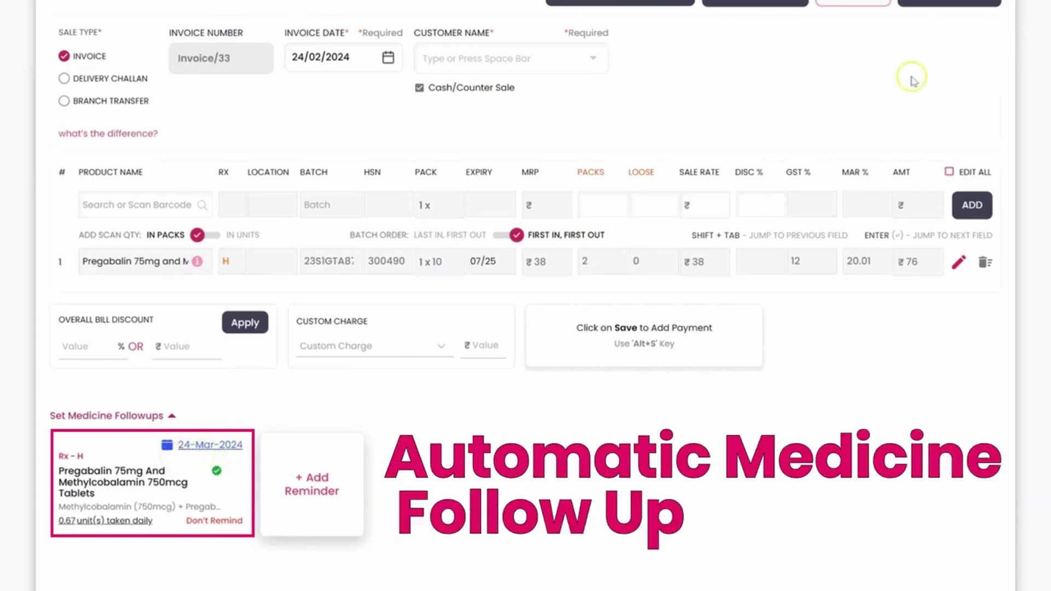
- Browse the Jan Aushadhi drug-code list with its unit sizes and MRPs
click(138, 204)
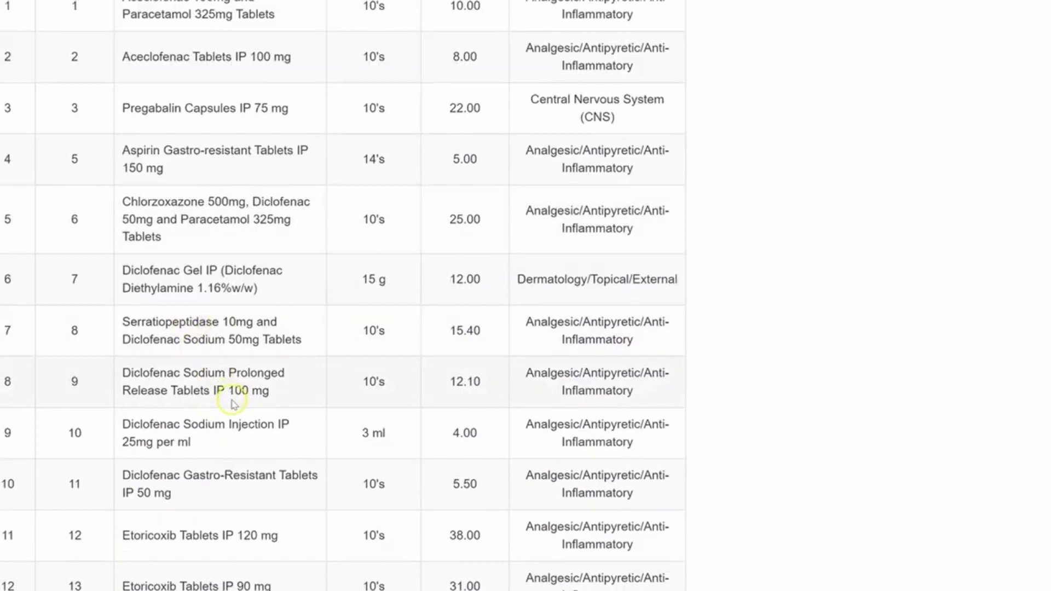
scroll(233, 404, down, 5)
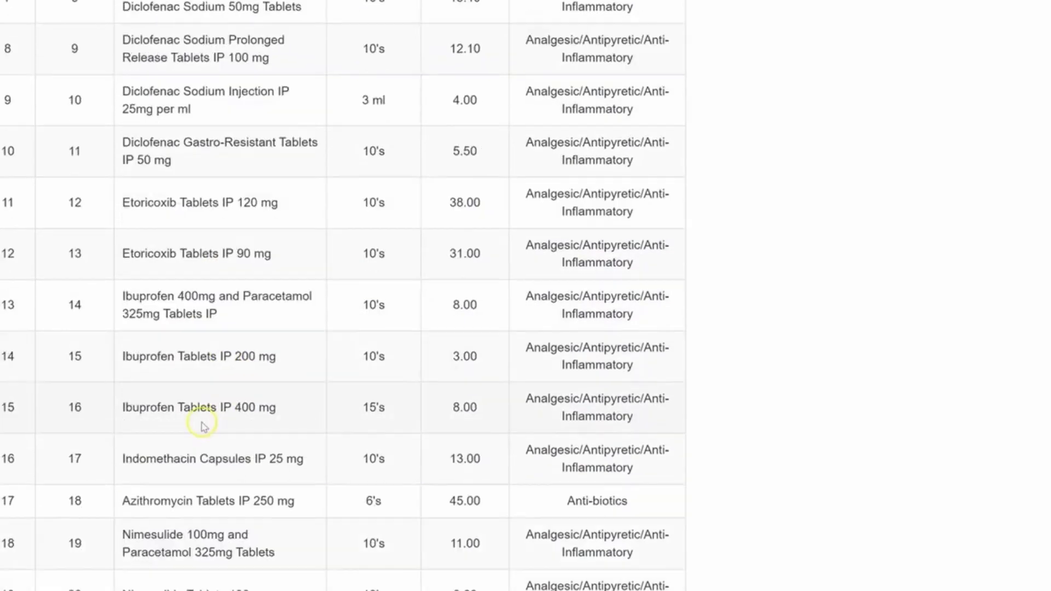
scroll(208, 449, down, 3)
scroll(208, 449, down, 5)
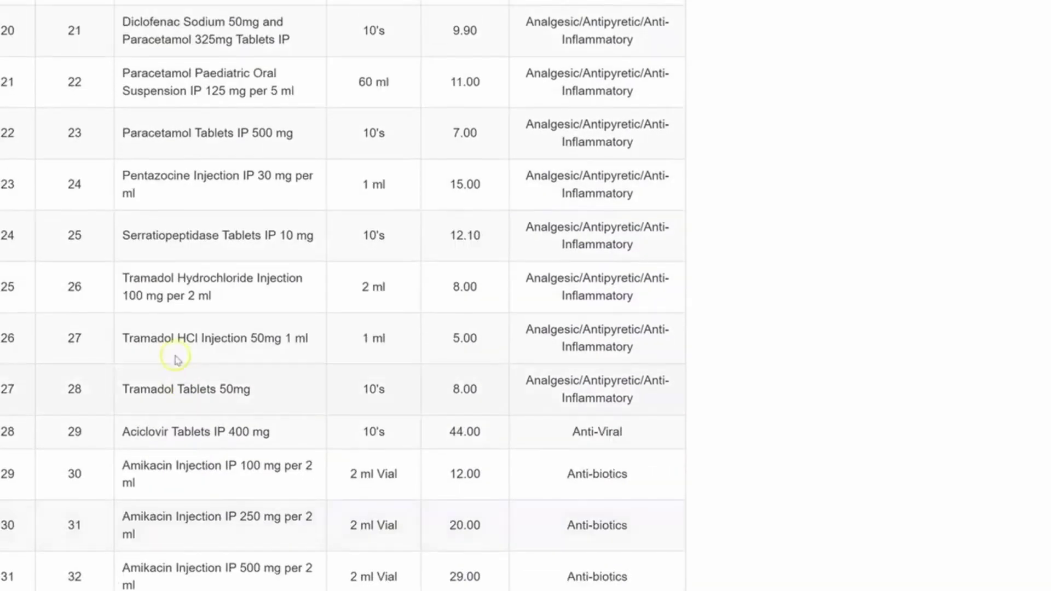
scroll(190, 428, down, 3)
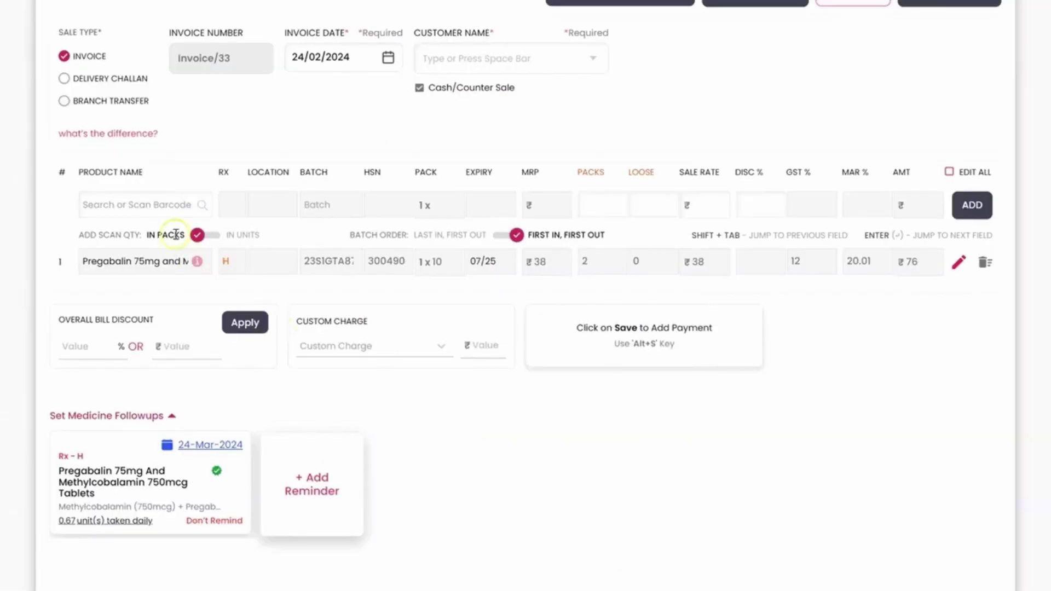
- Search '3' and add one pack of 34 Metformin Hydrochloride and Glimepiride to the sale
click(150, 206)
text(3)
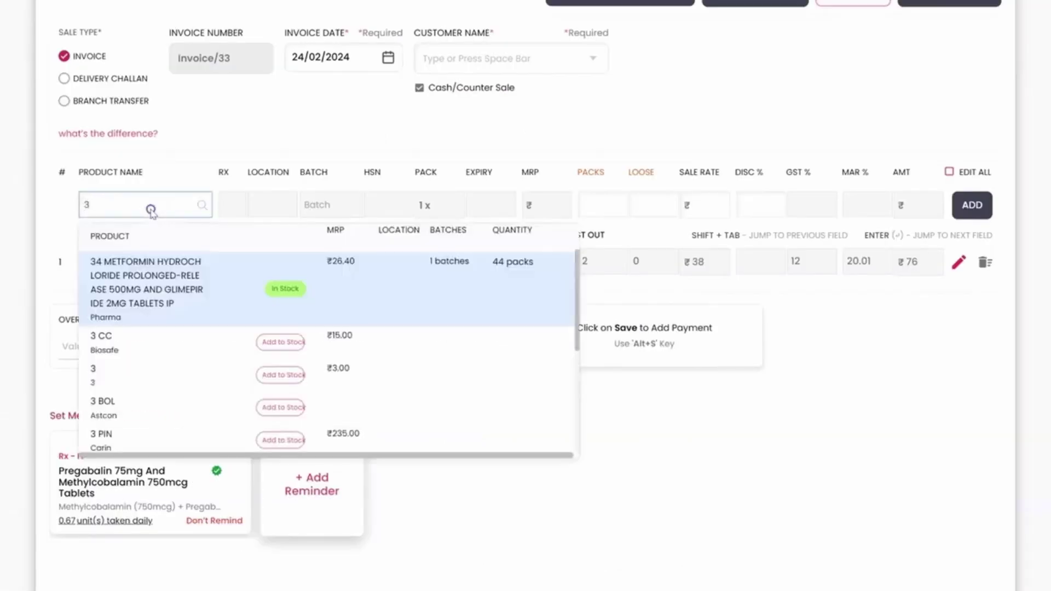
click(147, 279)
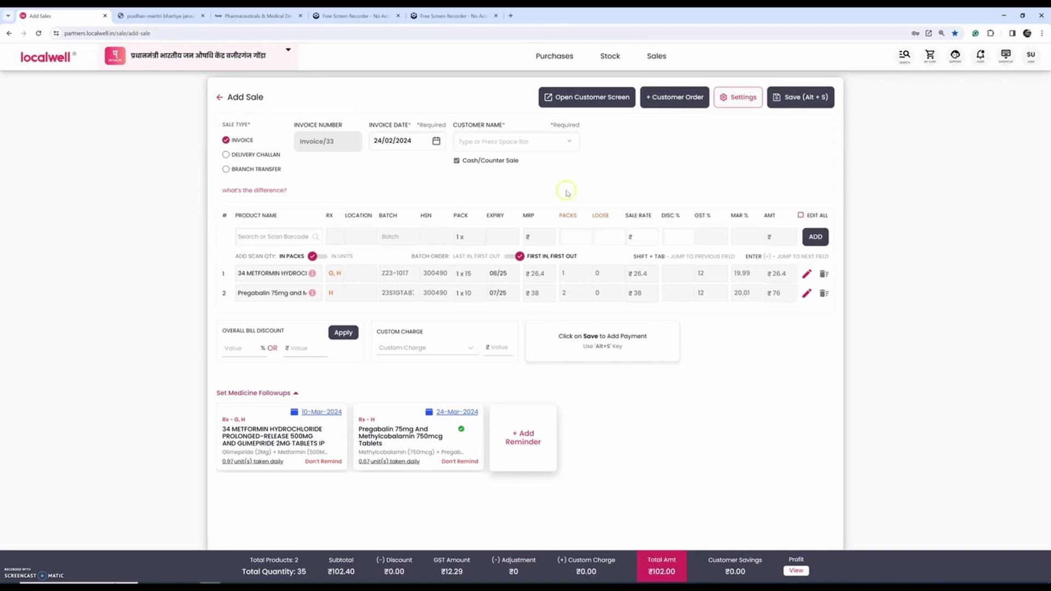
click(312, 293)
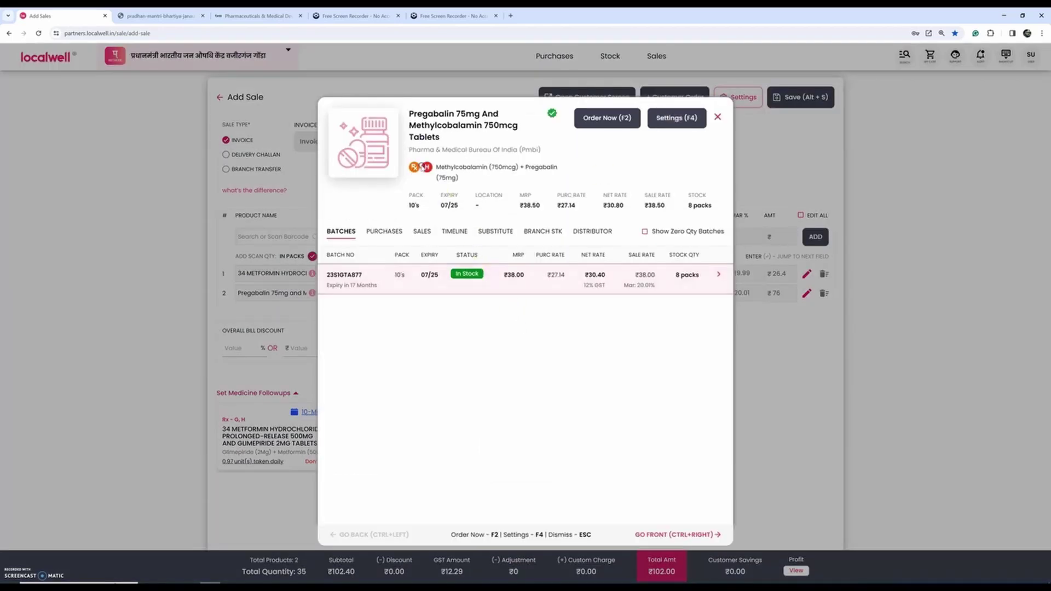
drag(435, 164, 533, 165)
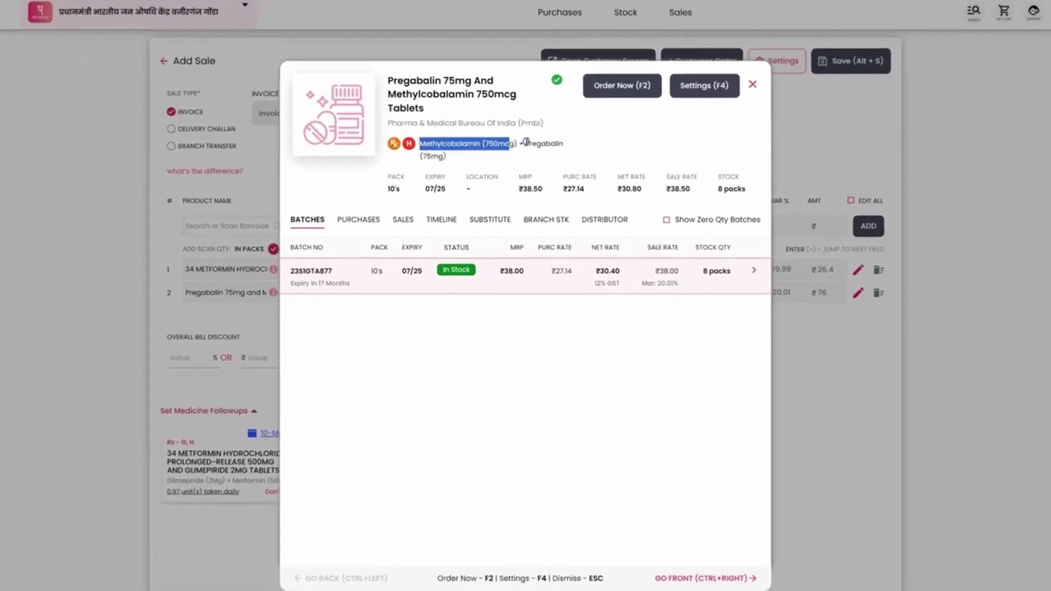
click(490, 217)
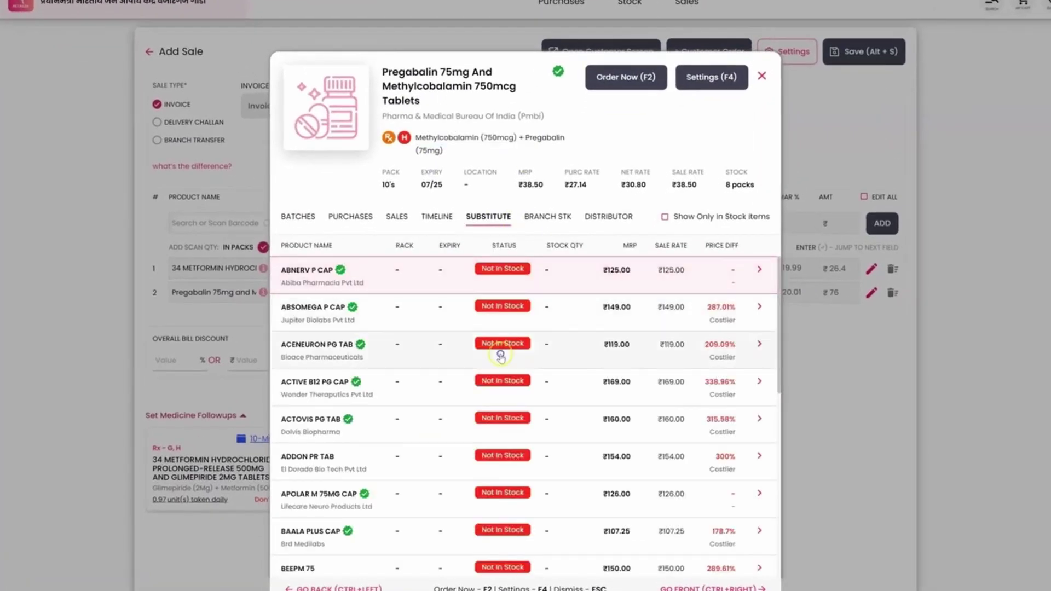
scroll(421, 368, down, 3)
scroll(421, 368, down, 3)
scroll(421, 369, down, 4)
scroll(415, 394, down, 4)
scroll(411, 426, down, 3)
scroll(411, 427, down, 3)
scroll(411, 426, down, 5)
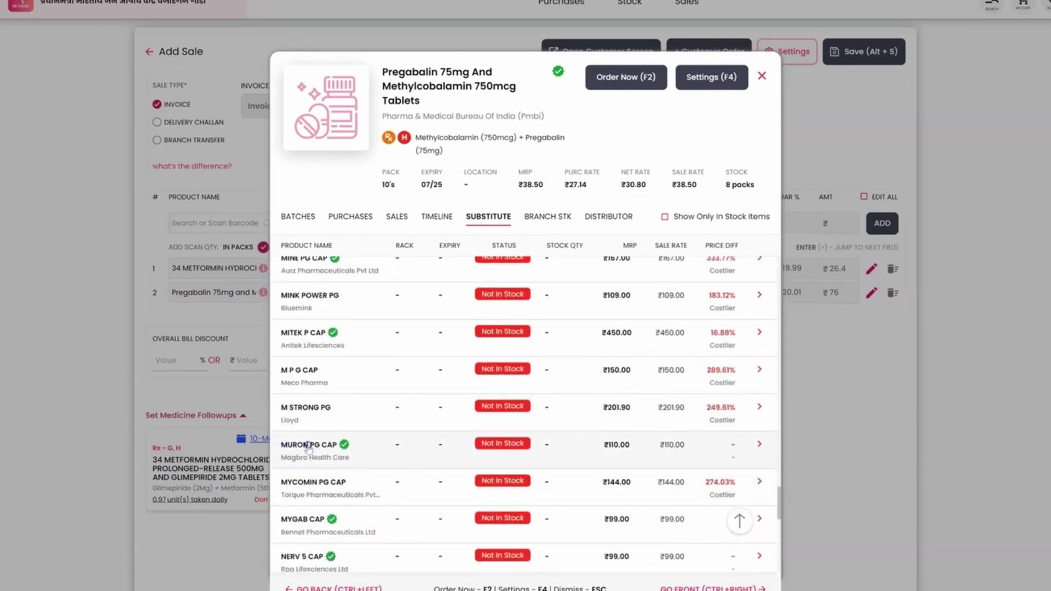
- Search 'muron pg' and open the substitute finder for Muron Pg Cap
click(763, 76)
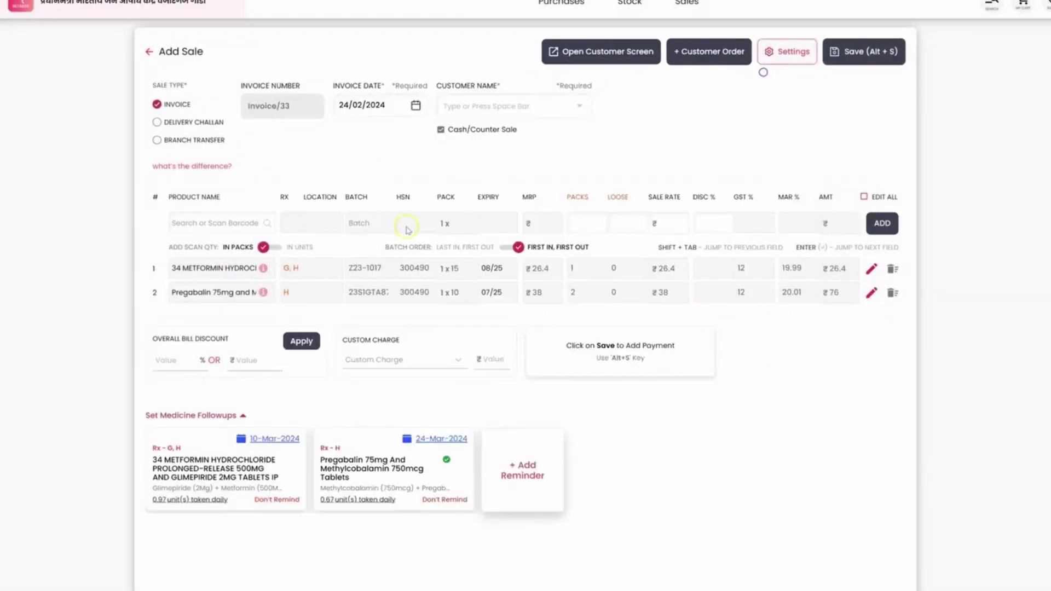
click(220, 223)
text(mu)
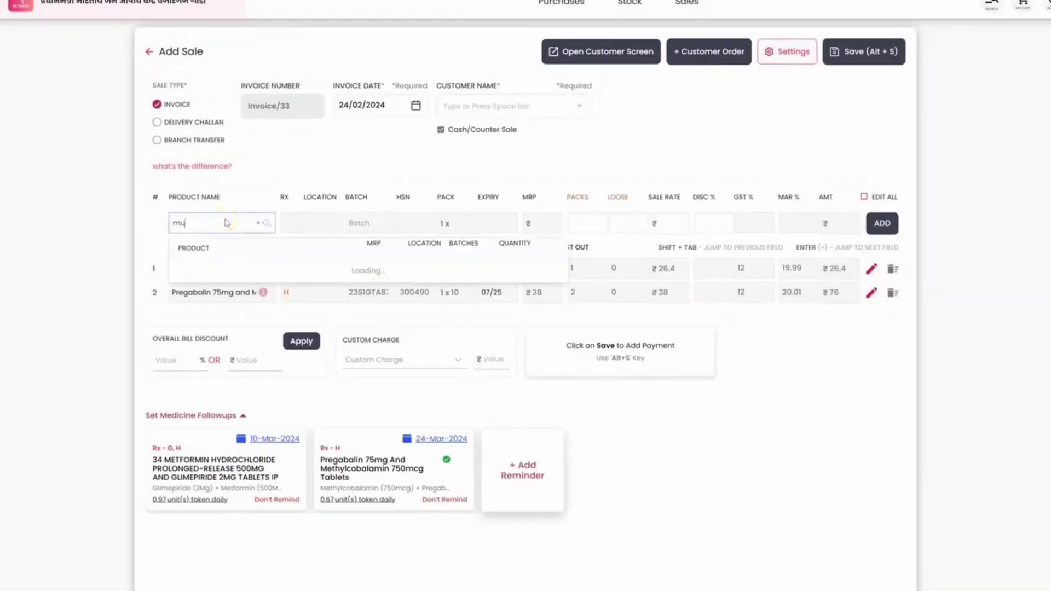
text(ron pg)
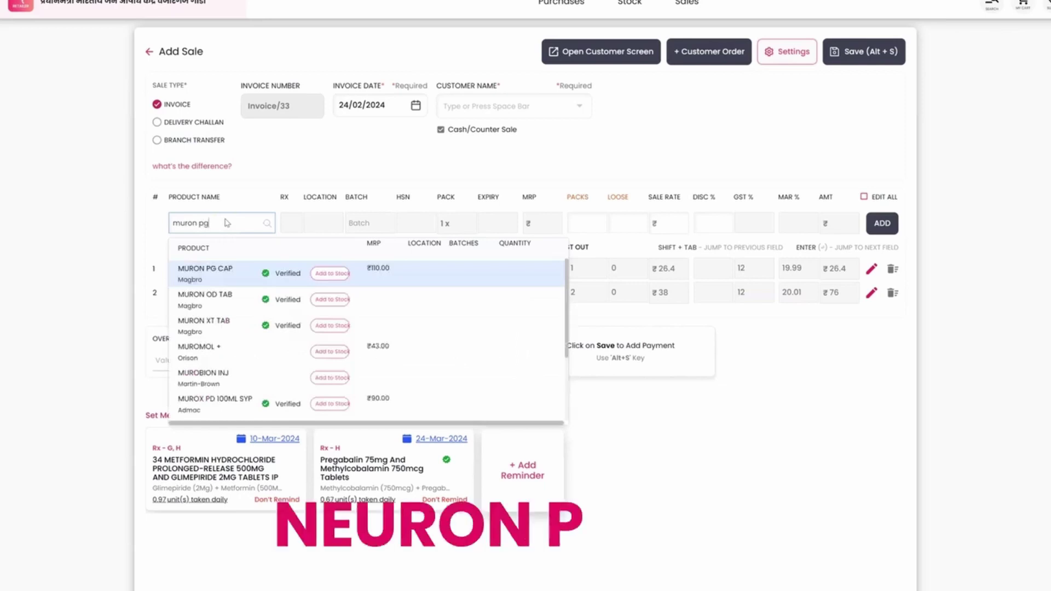
key(Return)
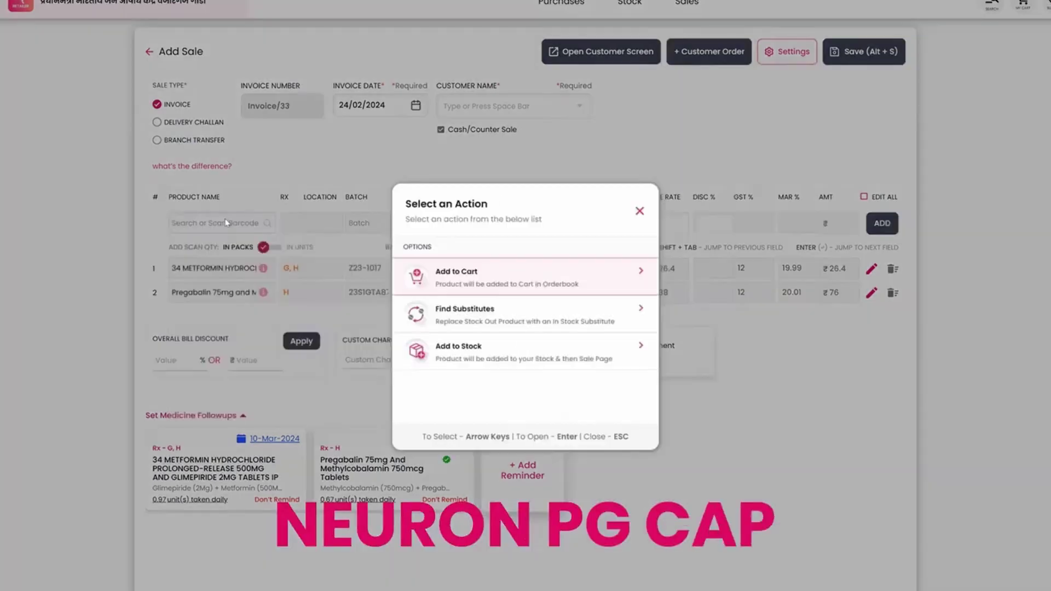
key(Down)
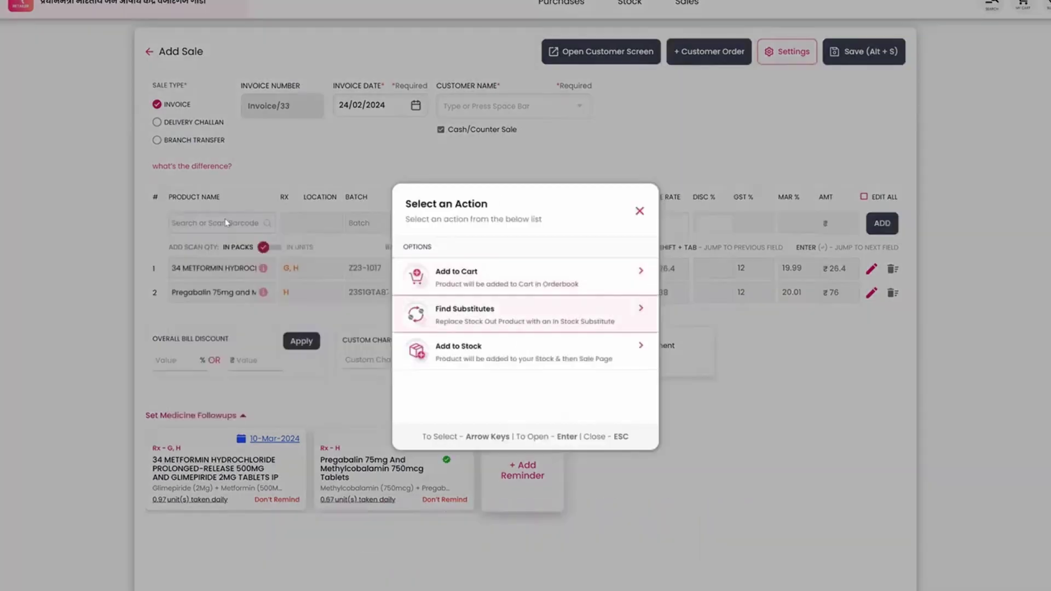
key(Return)
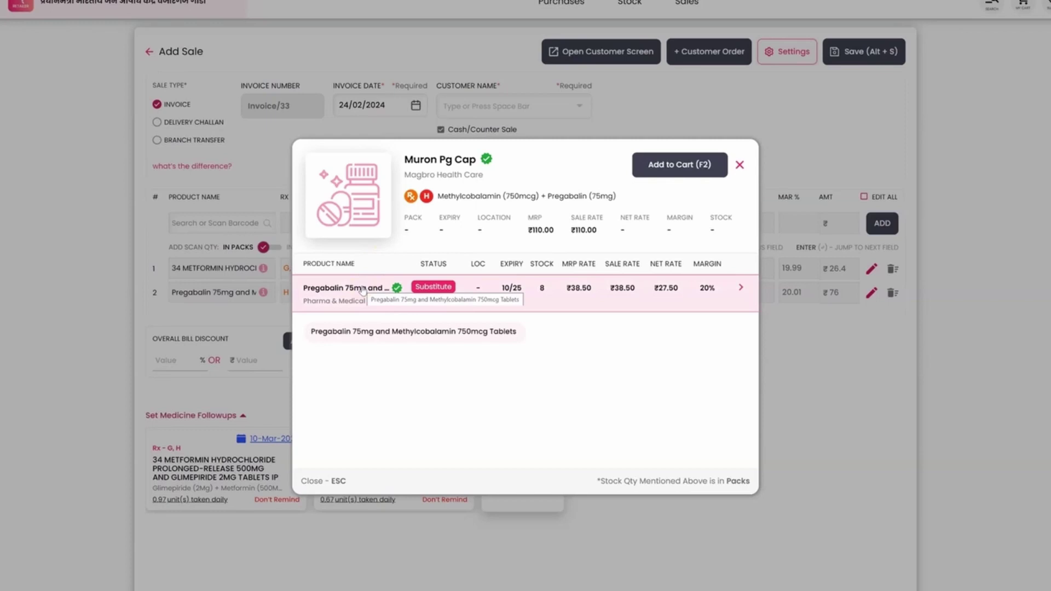
- Add one pack of the Pregabalin-Methylcobalamin substitute, making that line three packs
key(Return)
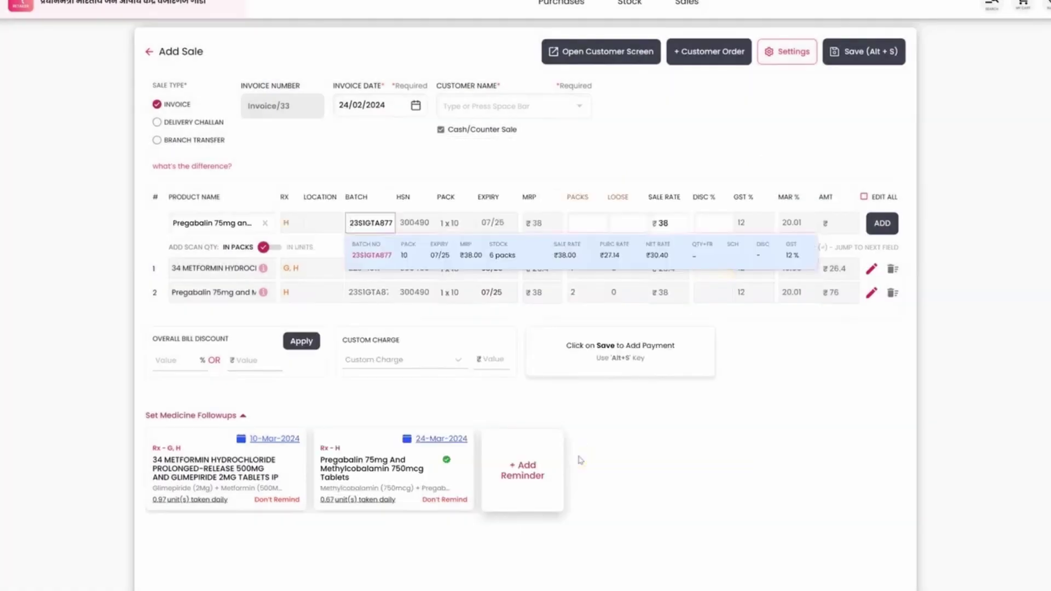
key(Return)
key(1)
key(Return)
key(Return)
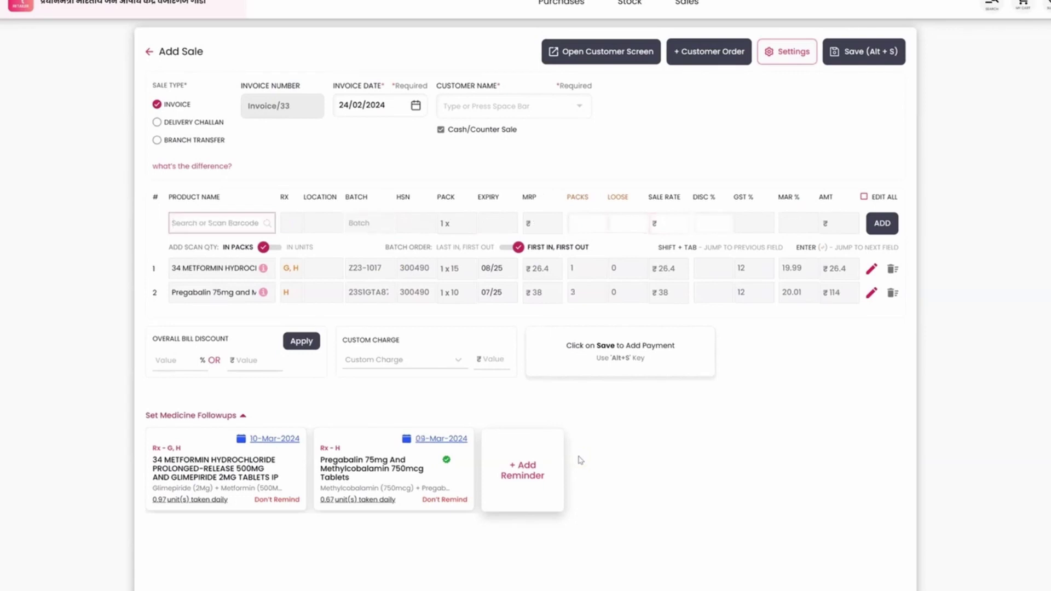